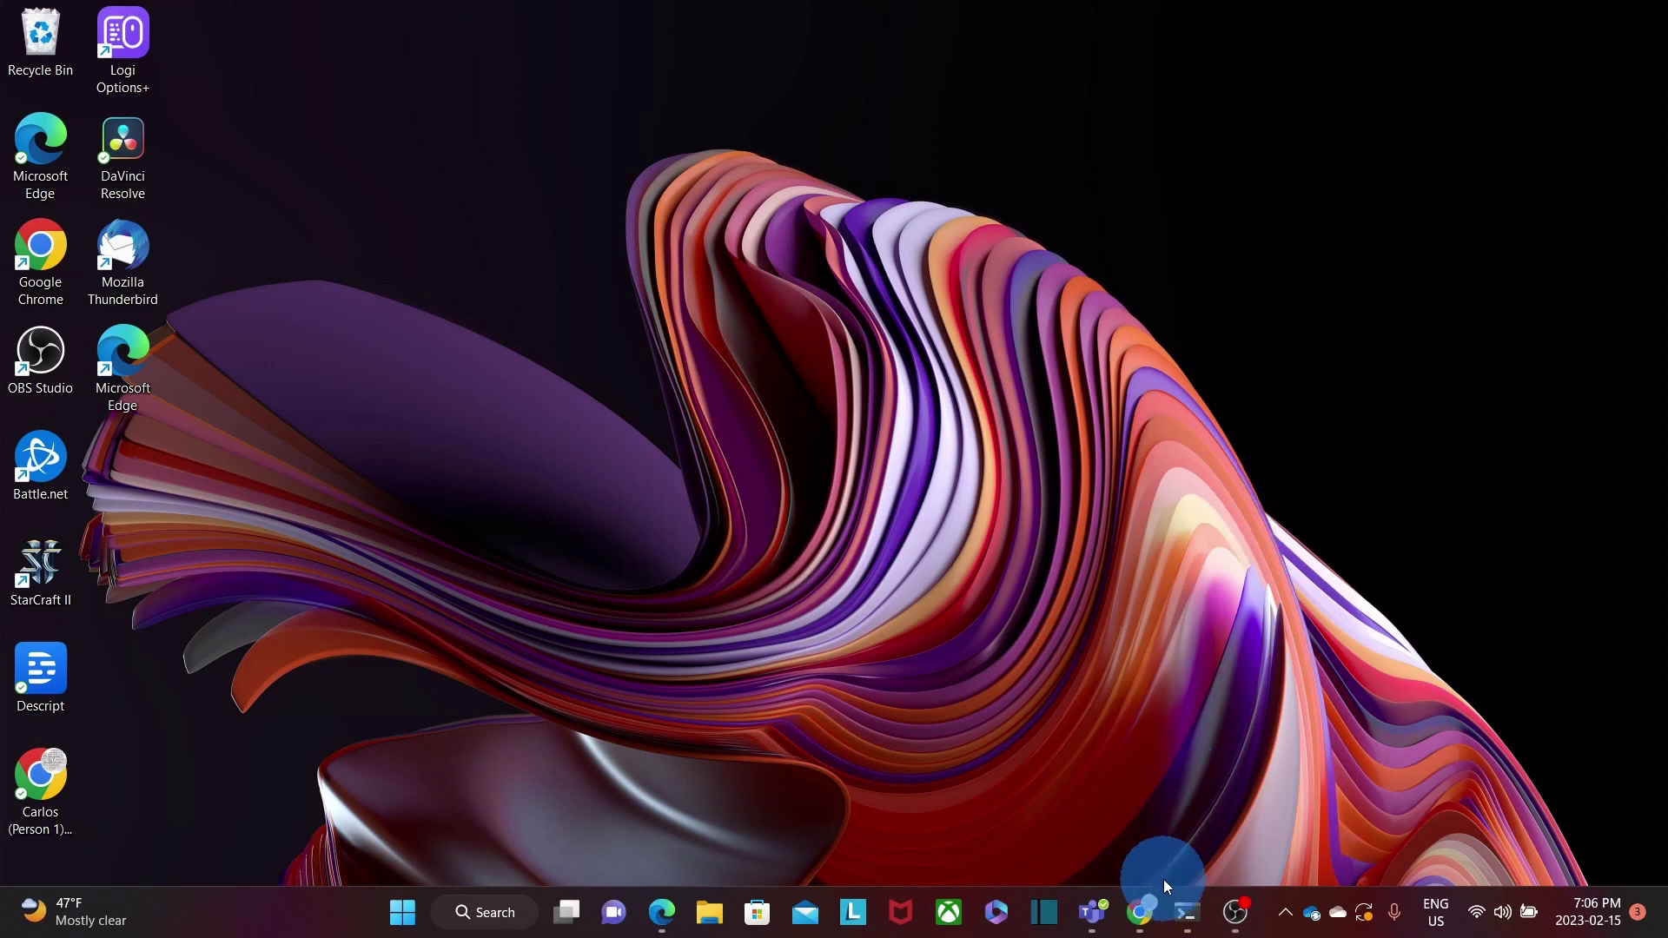
Step: Search Google for 'imapsync' and open the official imapsync site, imapsync.lamiral.info
{"action": "left_click", "coordinate": [1085, 856]}
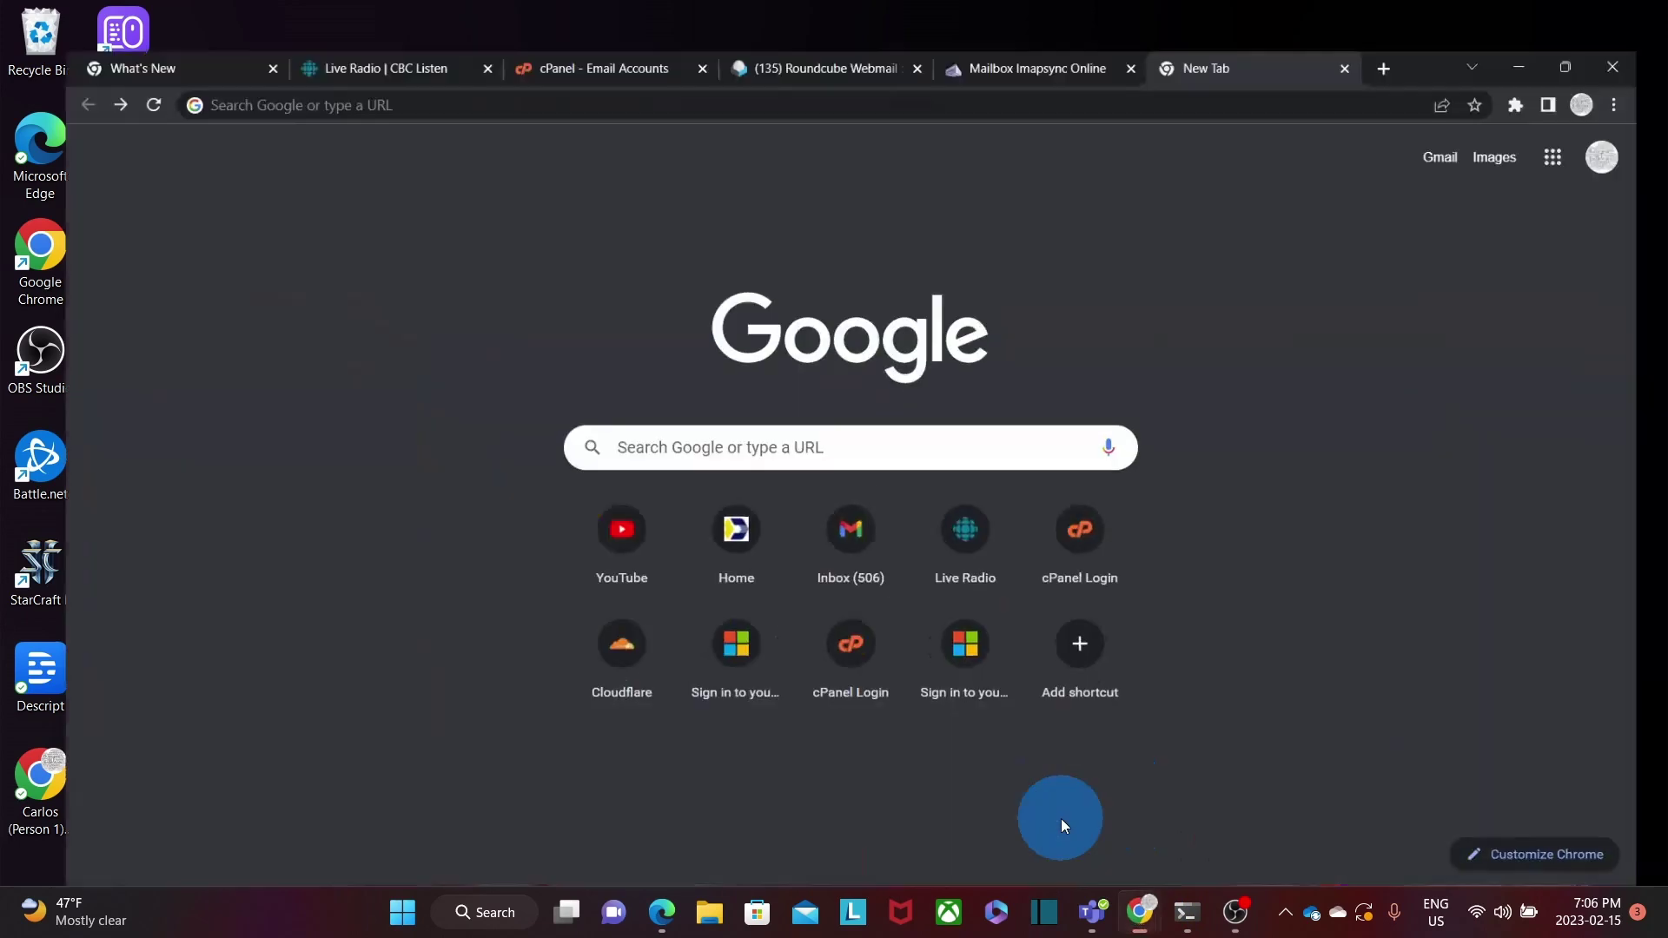
{"action": "left_click", "coordinate": [254, 59]}
{"action": "type", "text": "imapsync"}
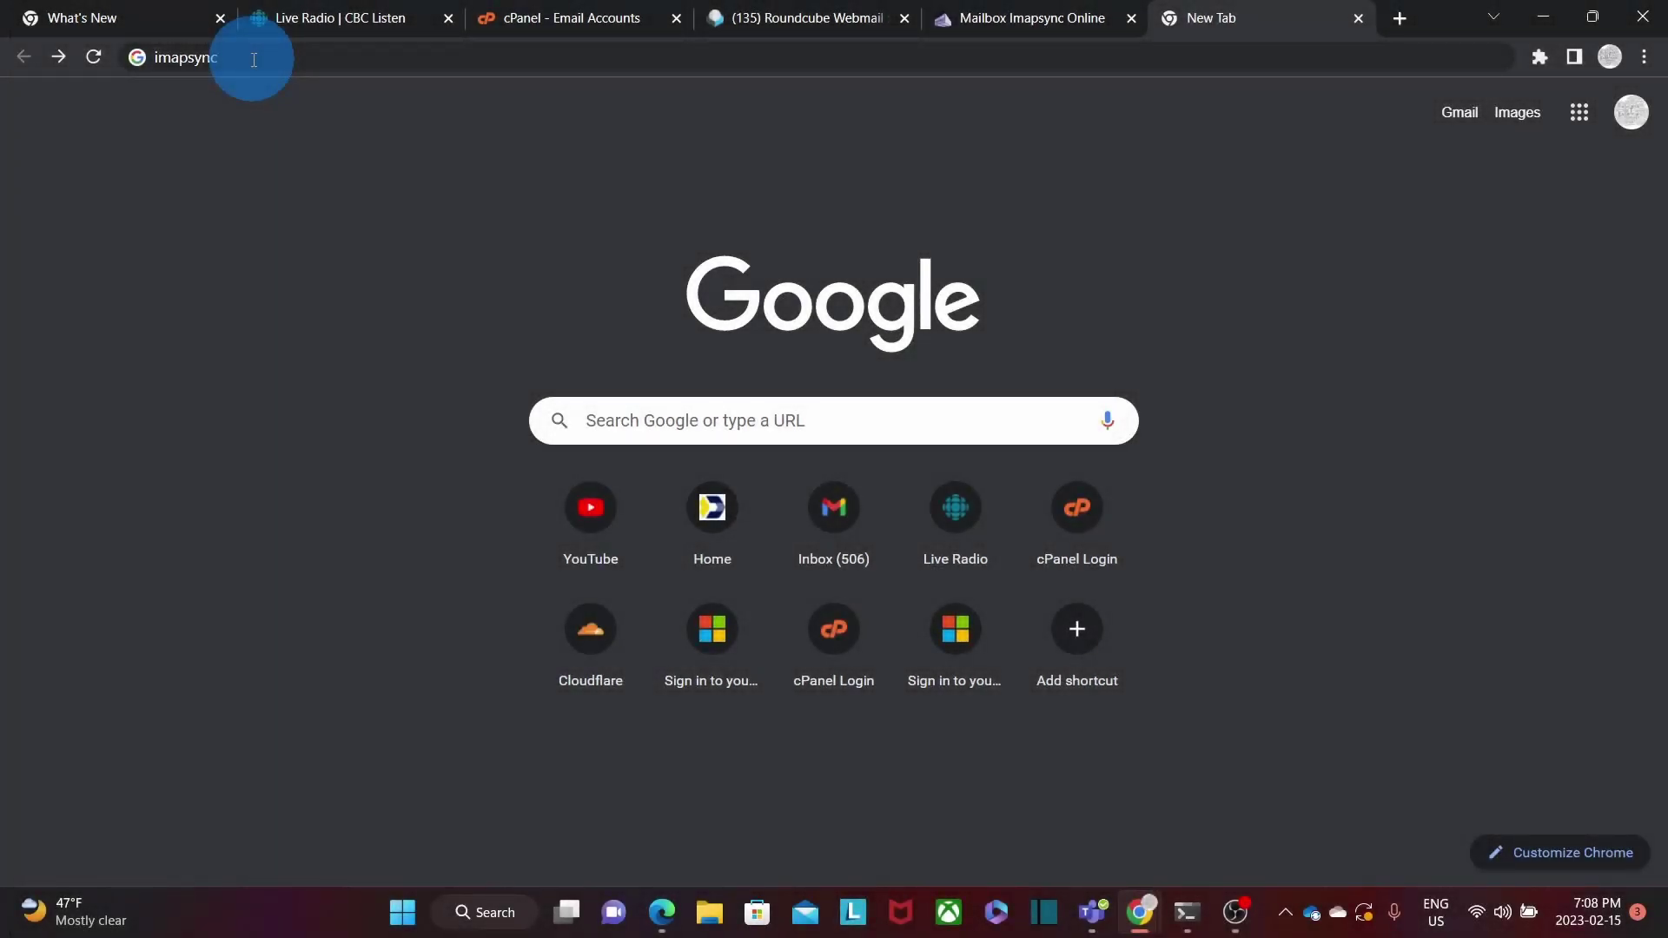
{"action": "key", "text": "Return"}
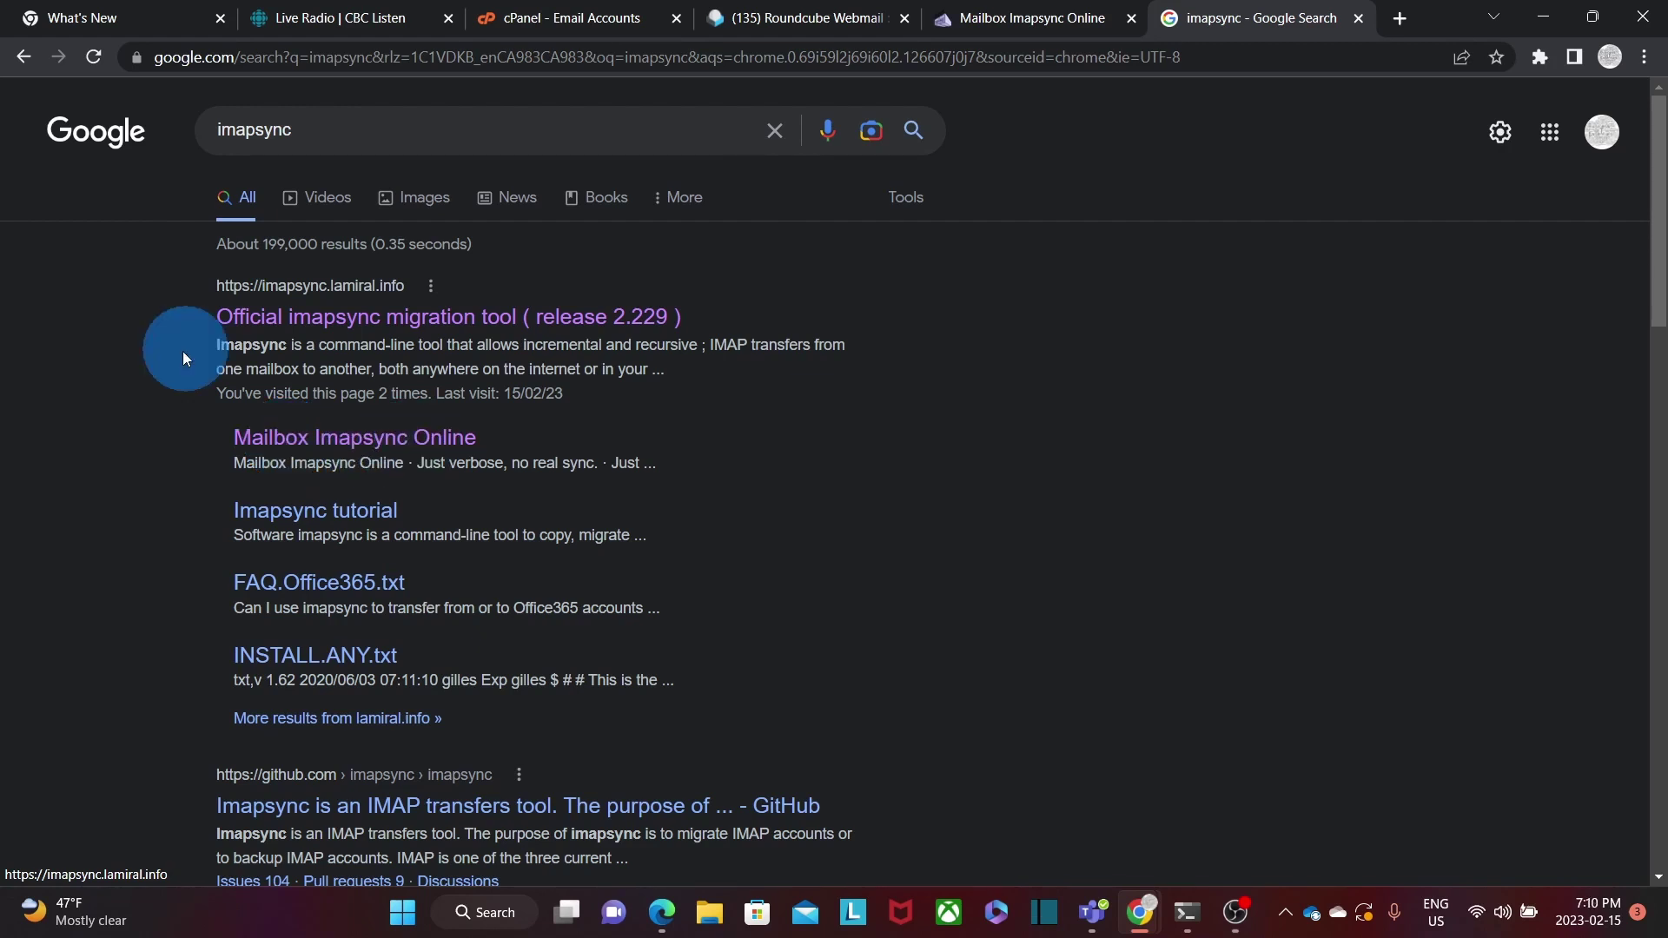
{"action": "left_click", "coordinate": [246, 328]}
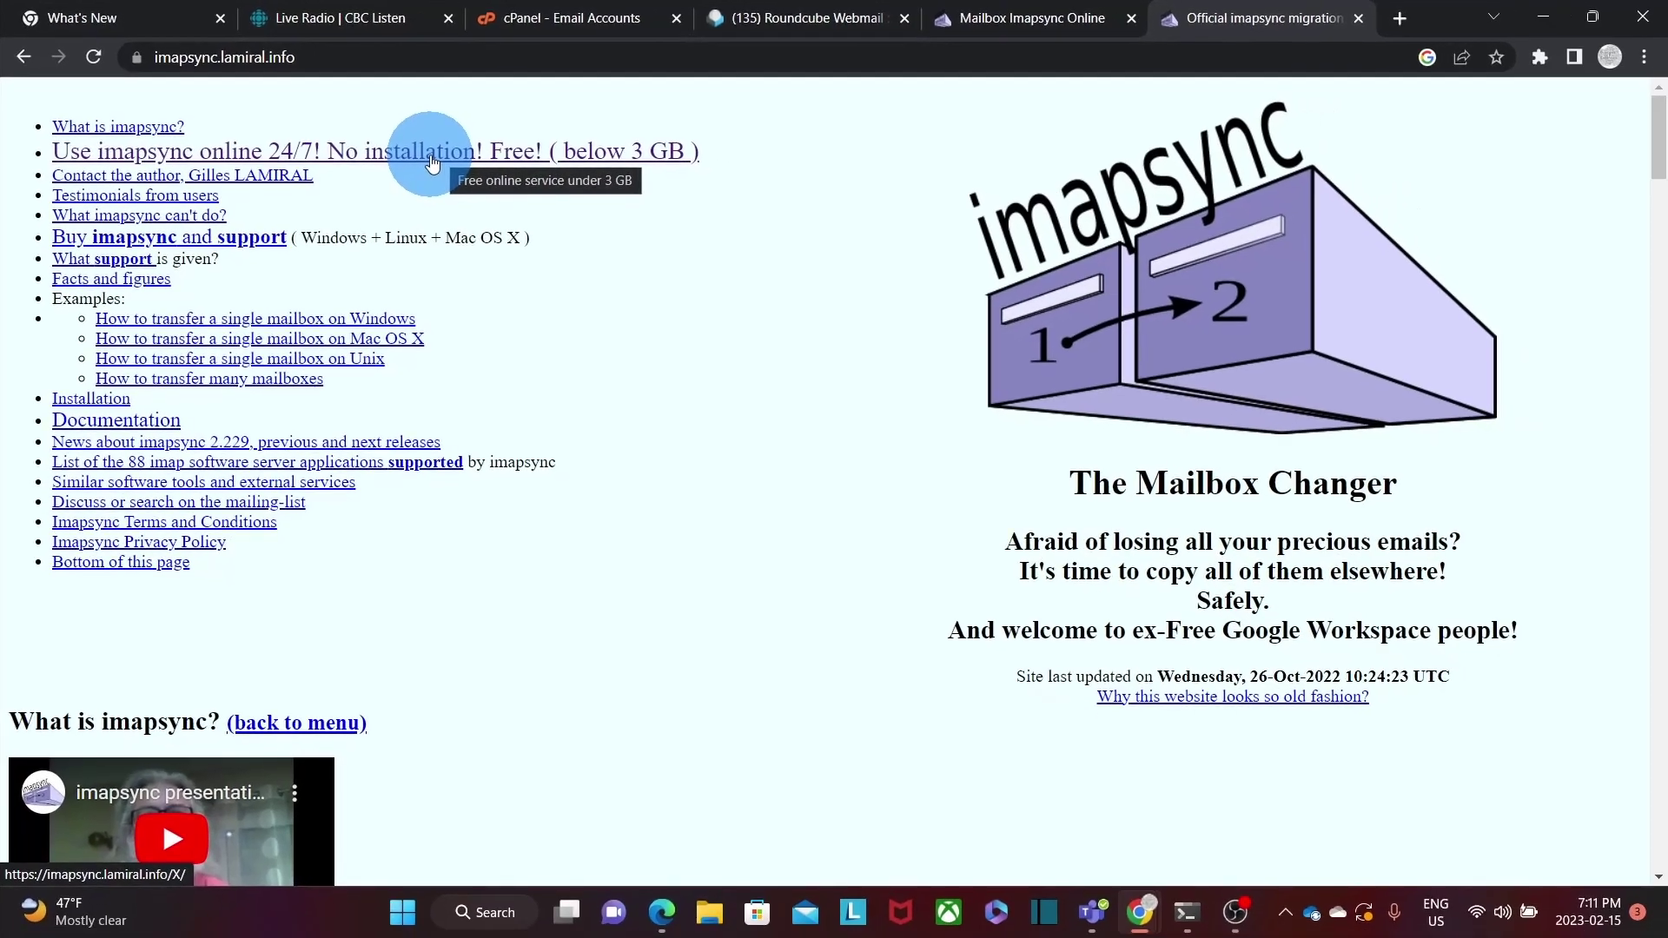
Step: Open the free 'Use imapsync online 24/7' service page with its mailbox forms
{"action": "left_click", "coordinate": [431, 163]}
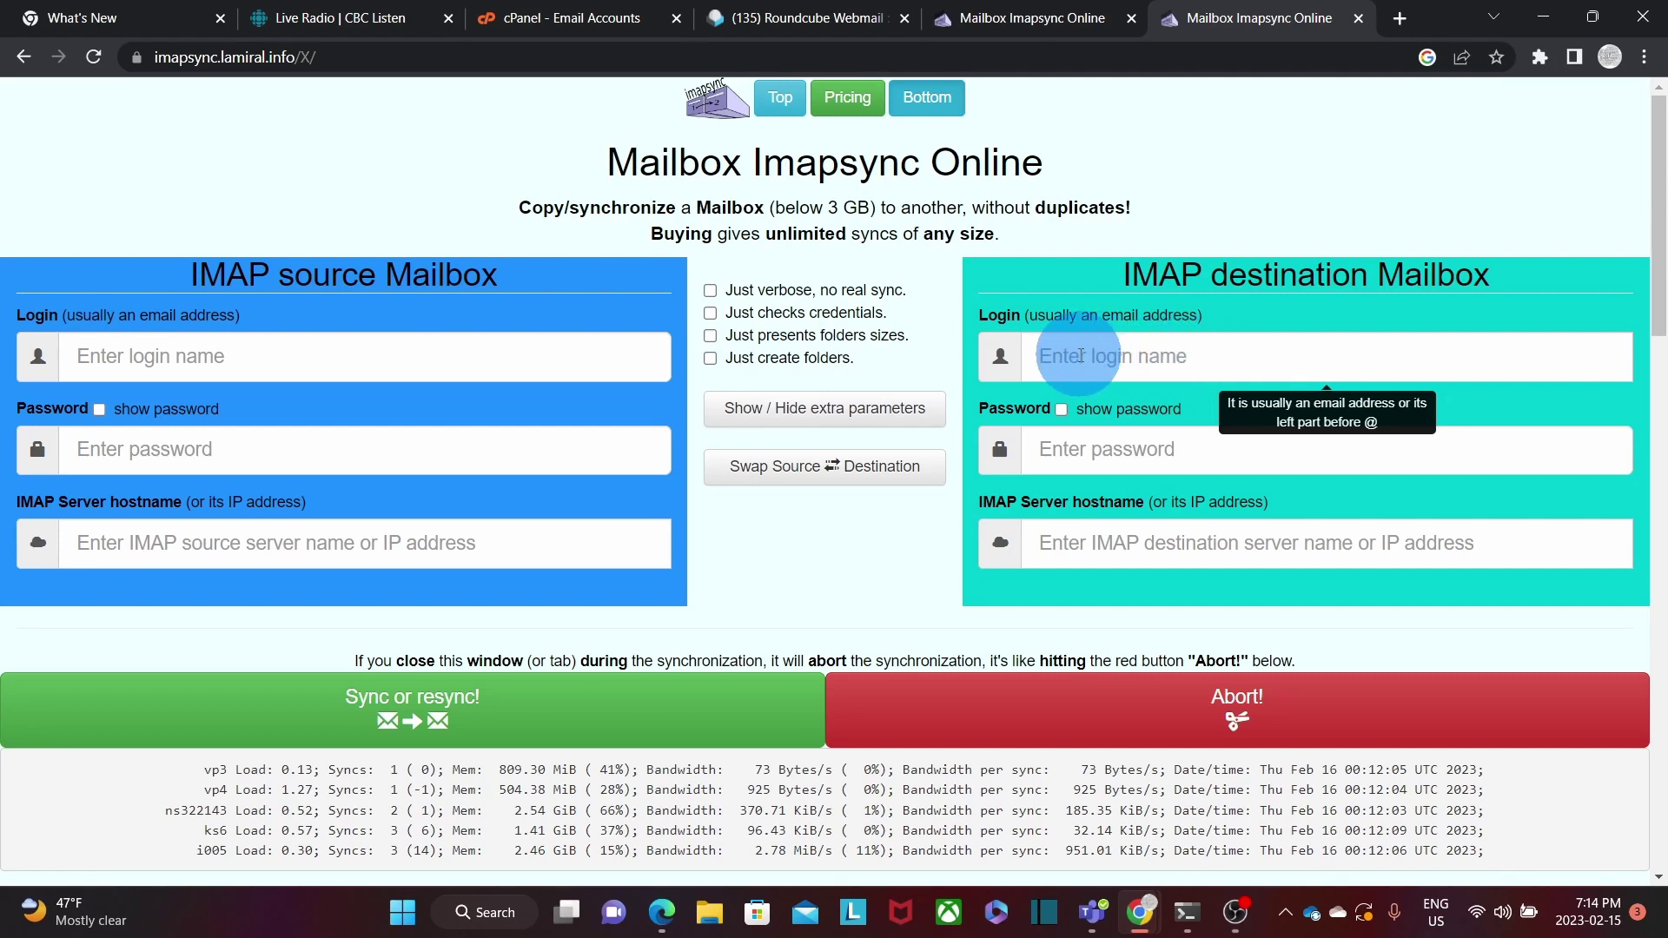
Step: Highlight the 'Copy/synchronize a Mailbox (below 3 GB)' limit and view the Pricing options
{"action": "mouse_move", "coordinate": [1080, 450]}
{"action": "mouse_move", "coordinate": [1061, 540]}
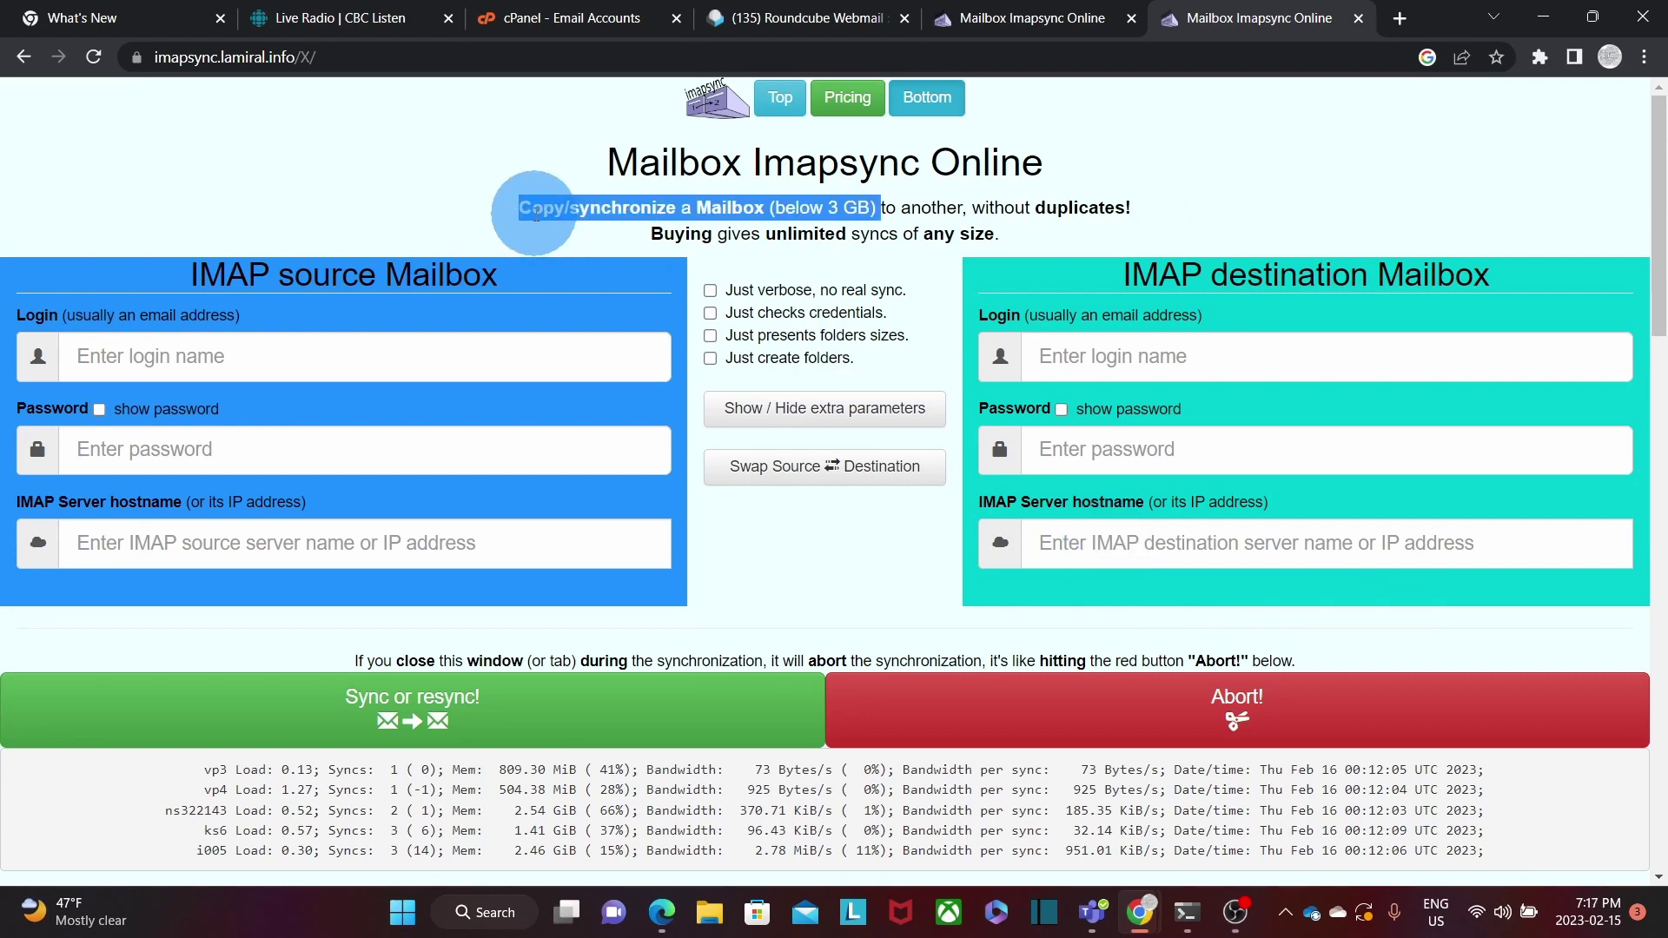
{"action": "left_click", "coordinate": [518, 209]}
{"action": "left_click_drag", "start_coordinate": [518, 208], "coordinate": [877, 210]}
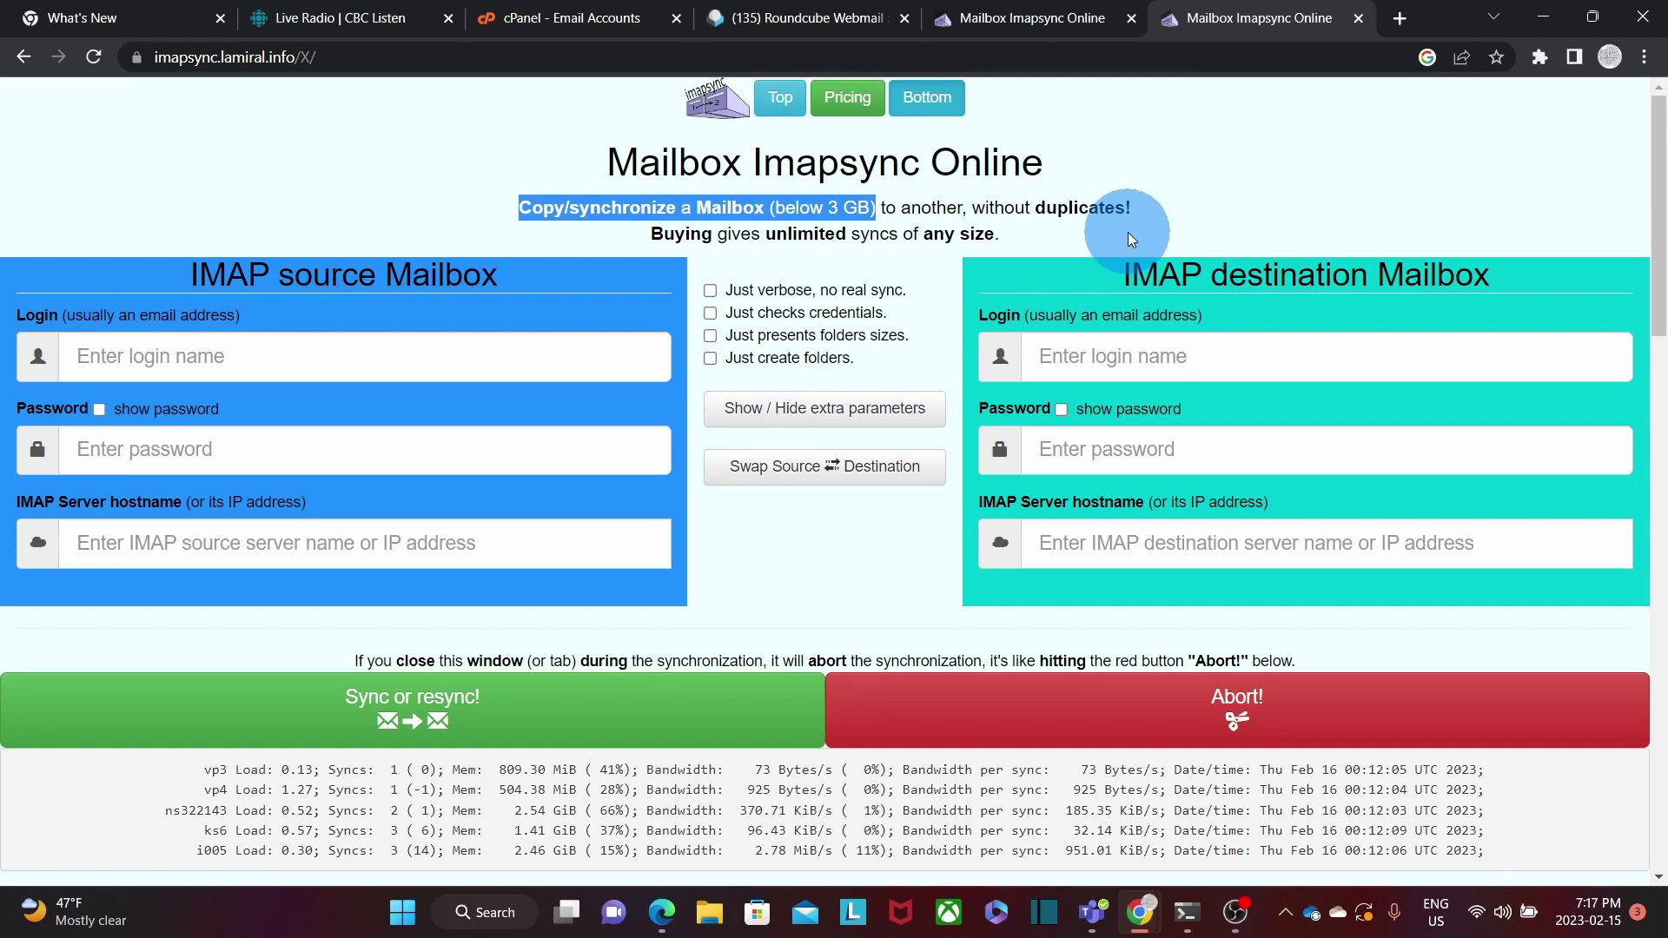
{"action": "left_click", "coordinate": [843, 102]}
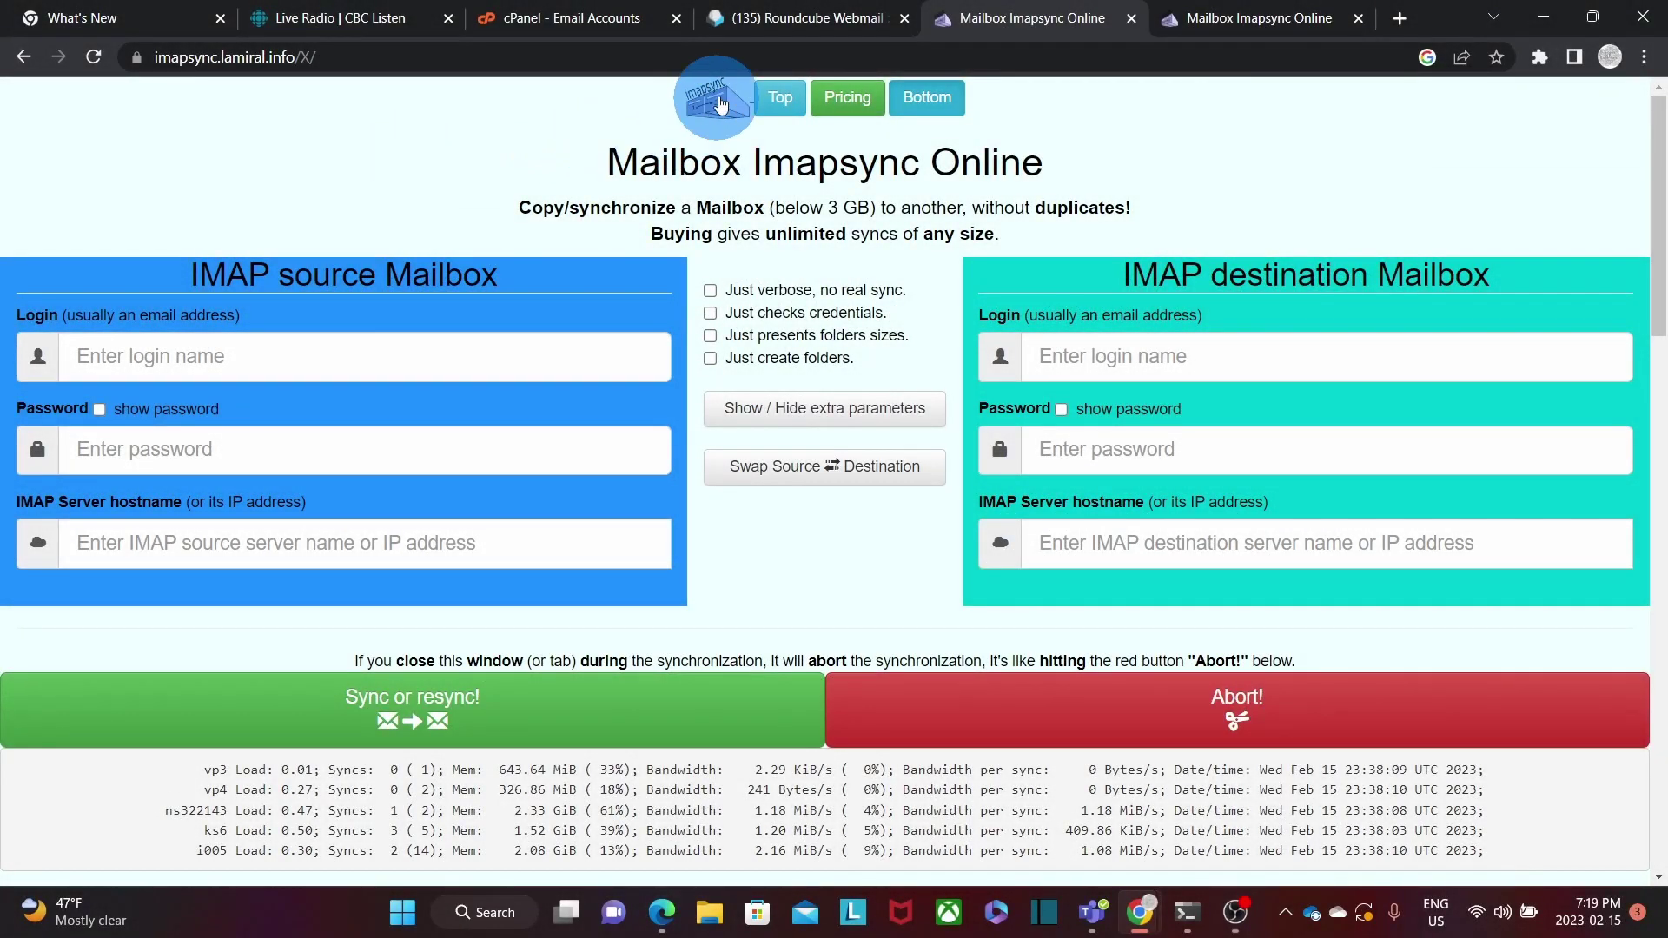
Step: Check the source Roundcube inbox: 143 messages, using 17 MB of its 500 MB quota
{"action": "left_click", "coordinate": [788, 23]}
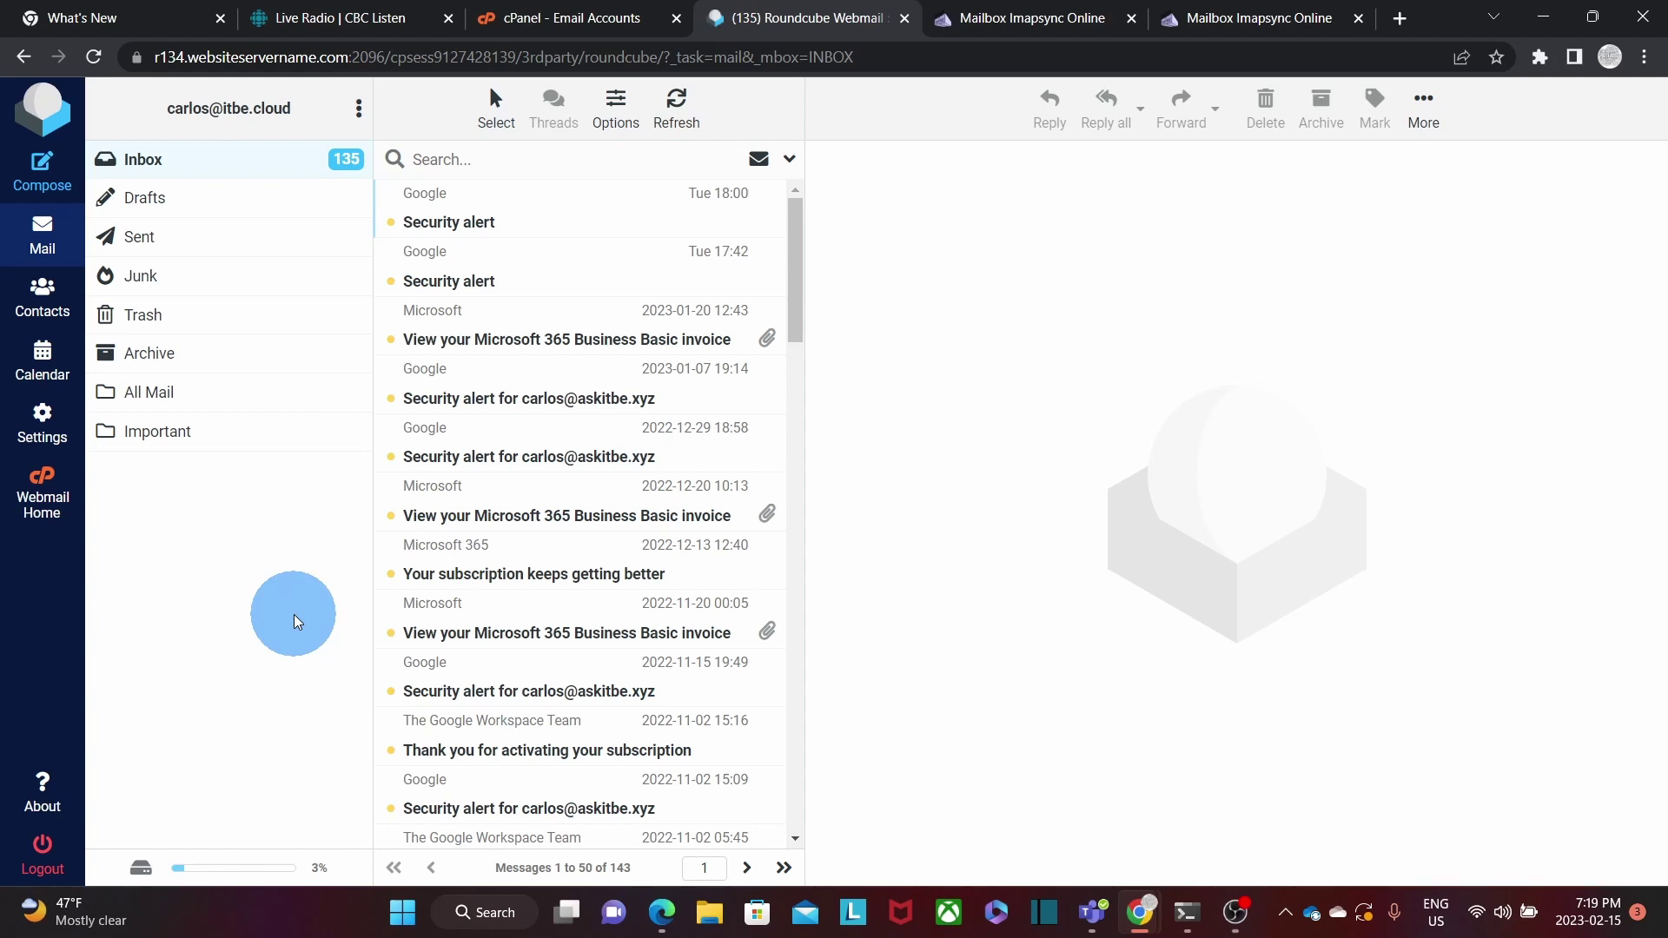
{"action": "left_click_drag", "start_coordinate": [632, 868], "coordinate": [599, 866]}
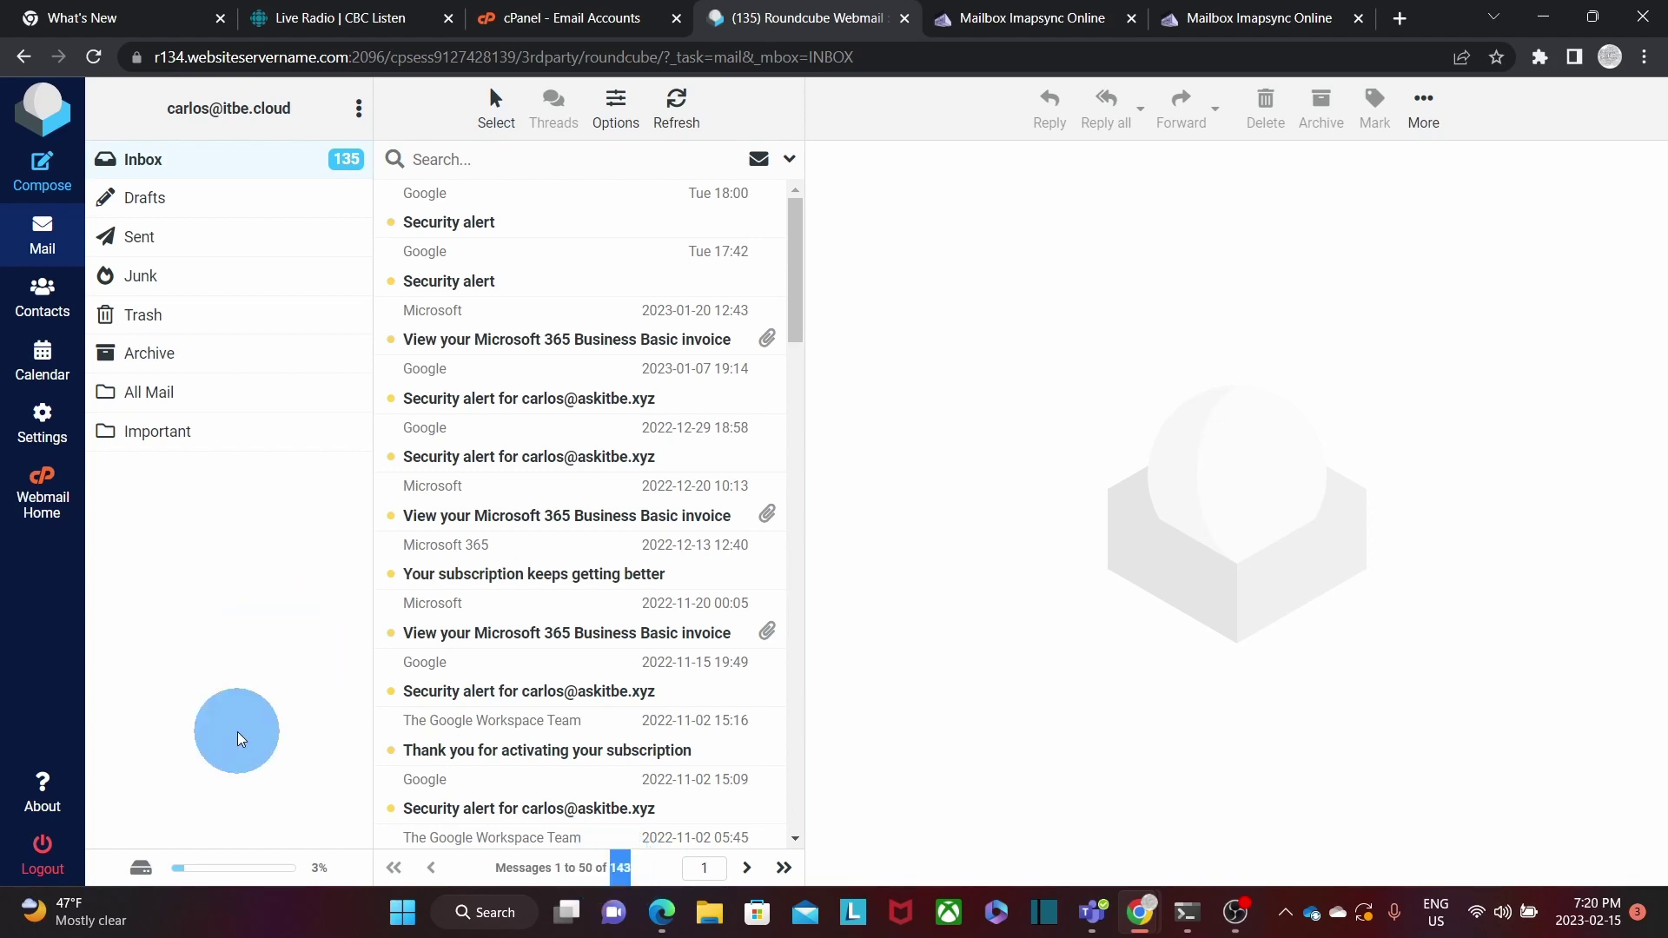
{"action": "mouse_move", "coordinate": [230, 875]}
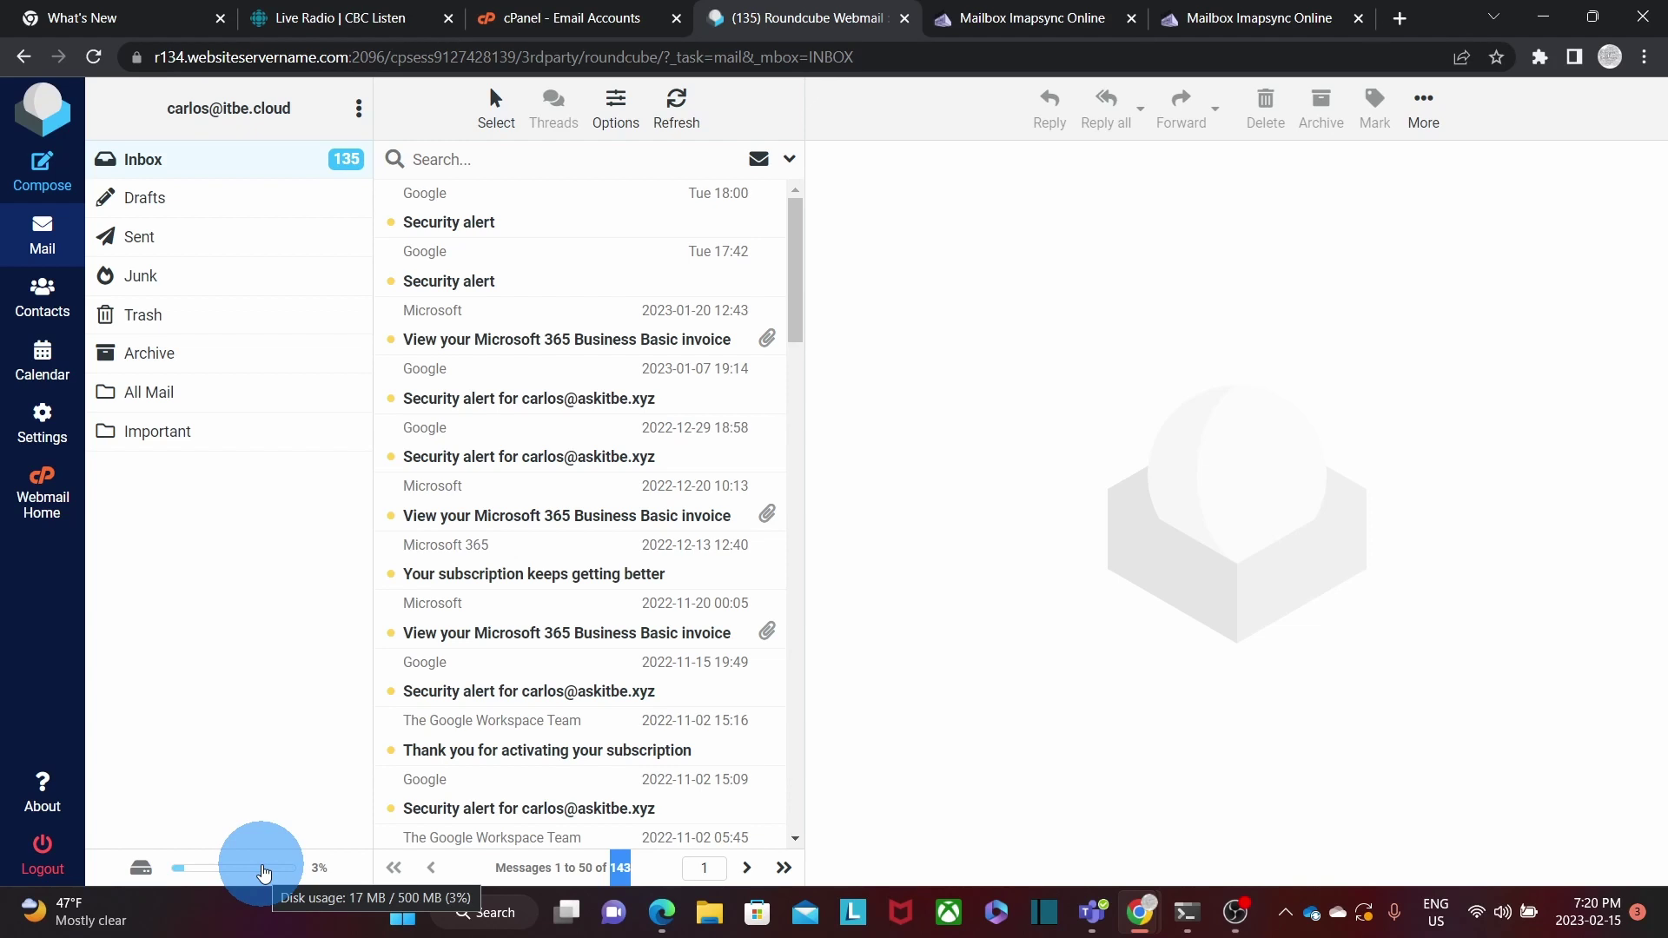
{"action": "left_click_drag", "start_coordinate": [294, 109], "coordinate": [160, 109]}
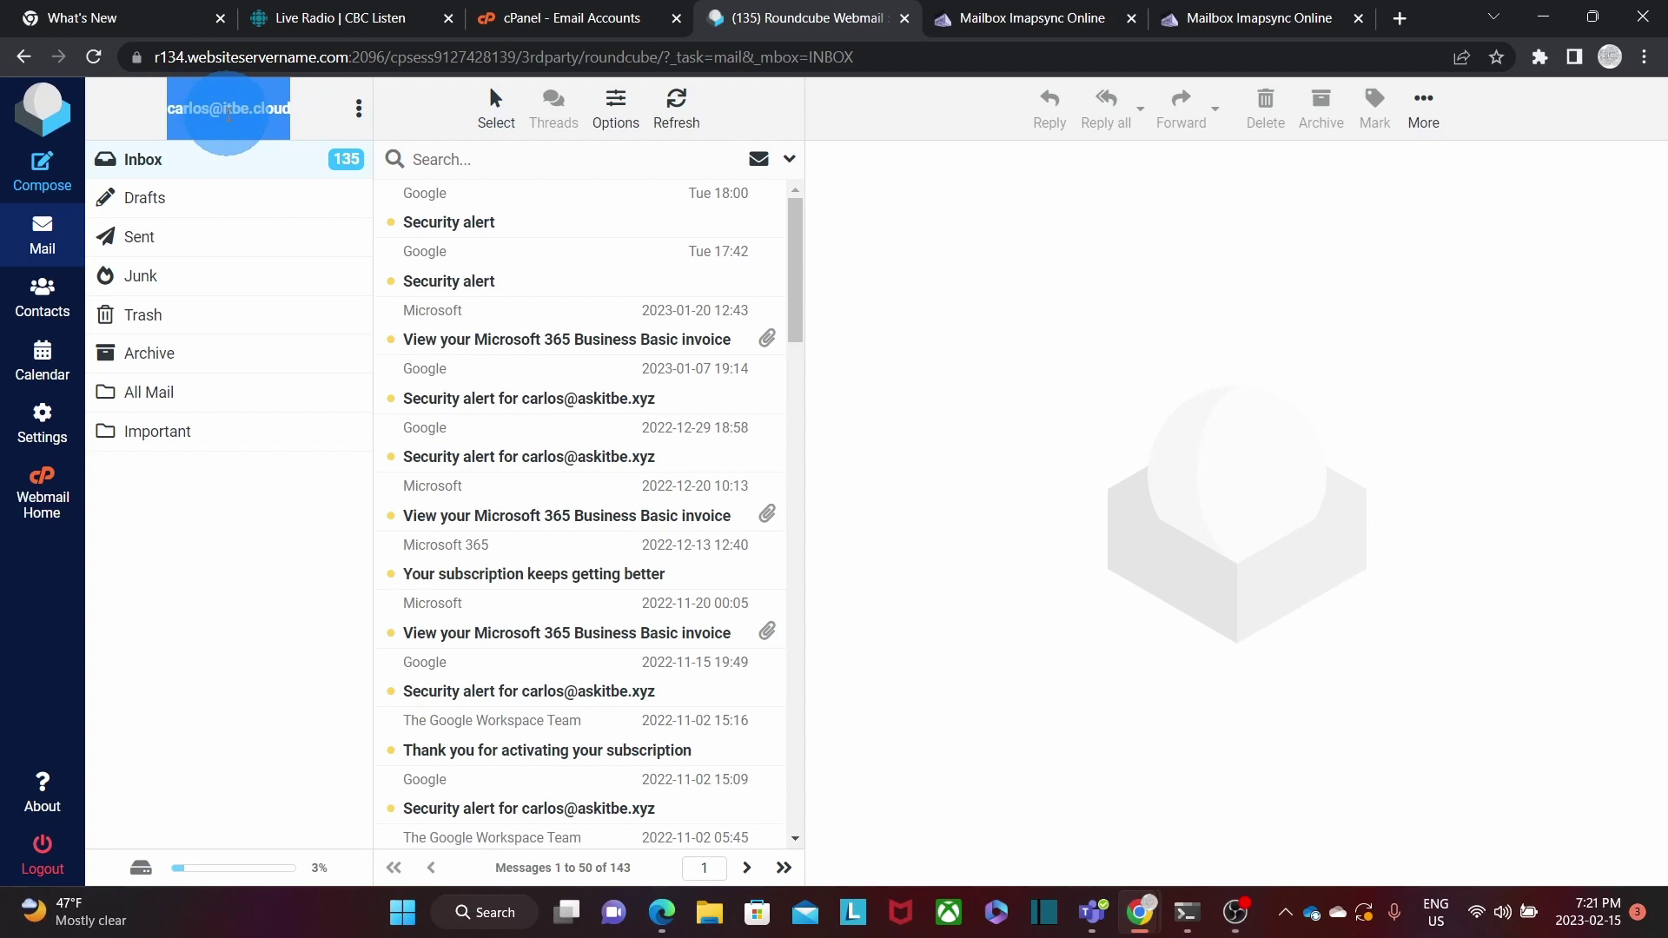
{"action": "left_click", "coordinate": [276, 113]}
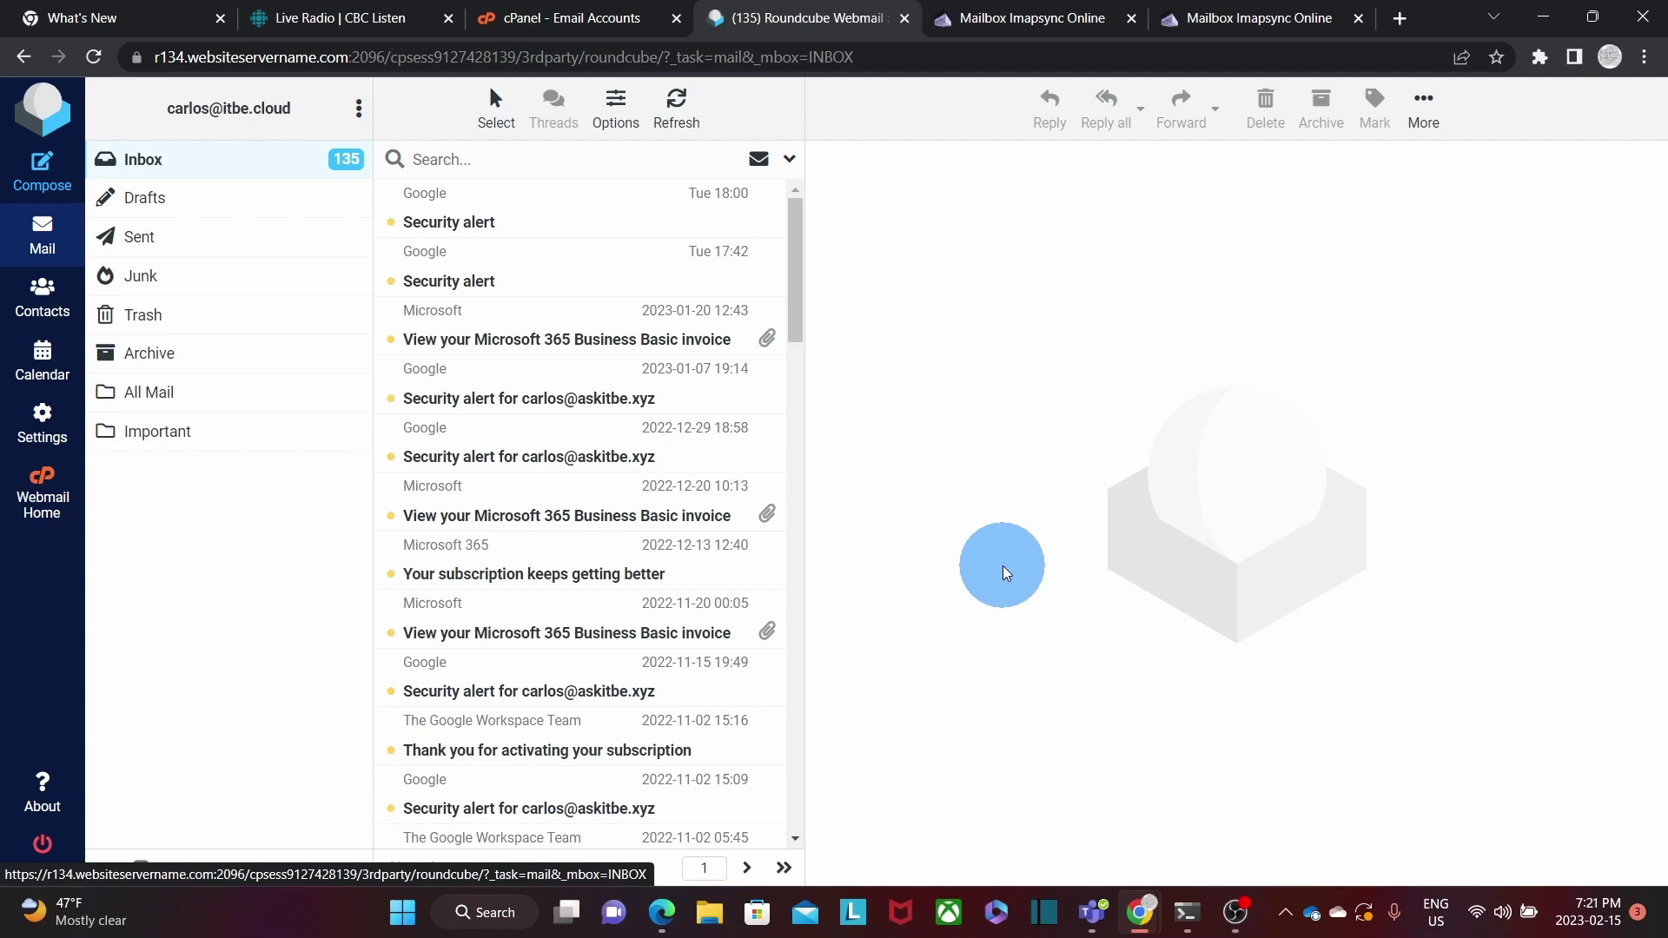
Step: Bring up the incognito destination Roundcube window and confirm its inbox holds just 1 message
{"action": "mouse_move", "coordinate": [1136, 925]}
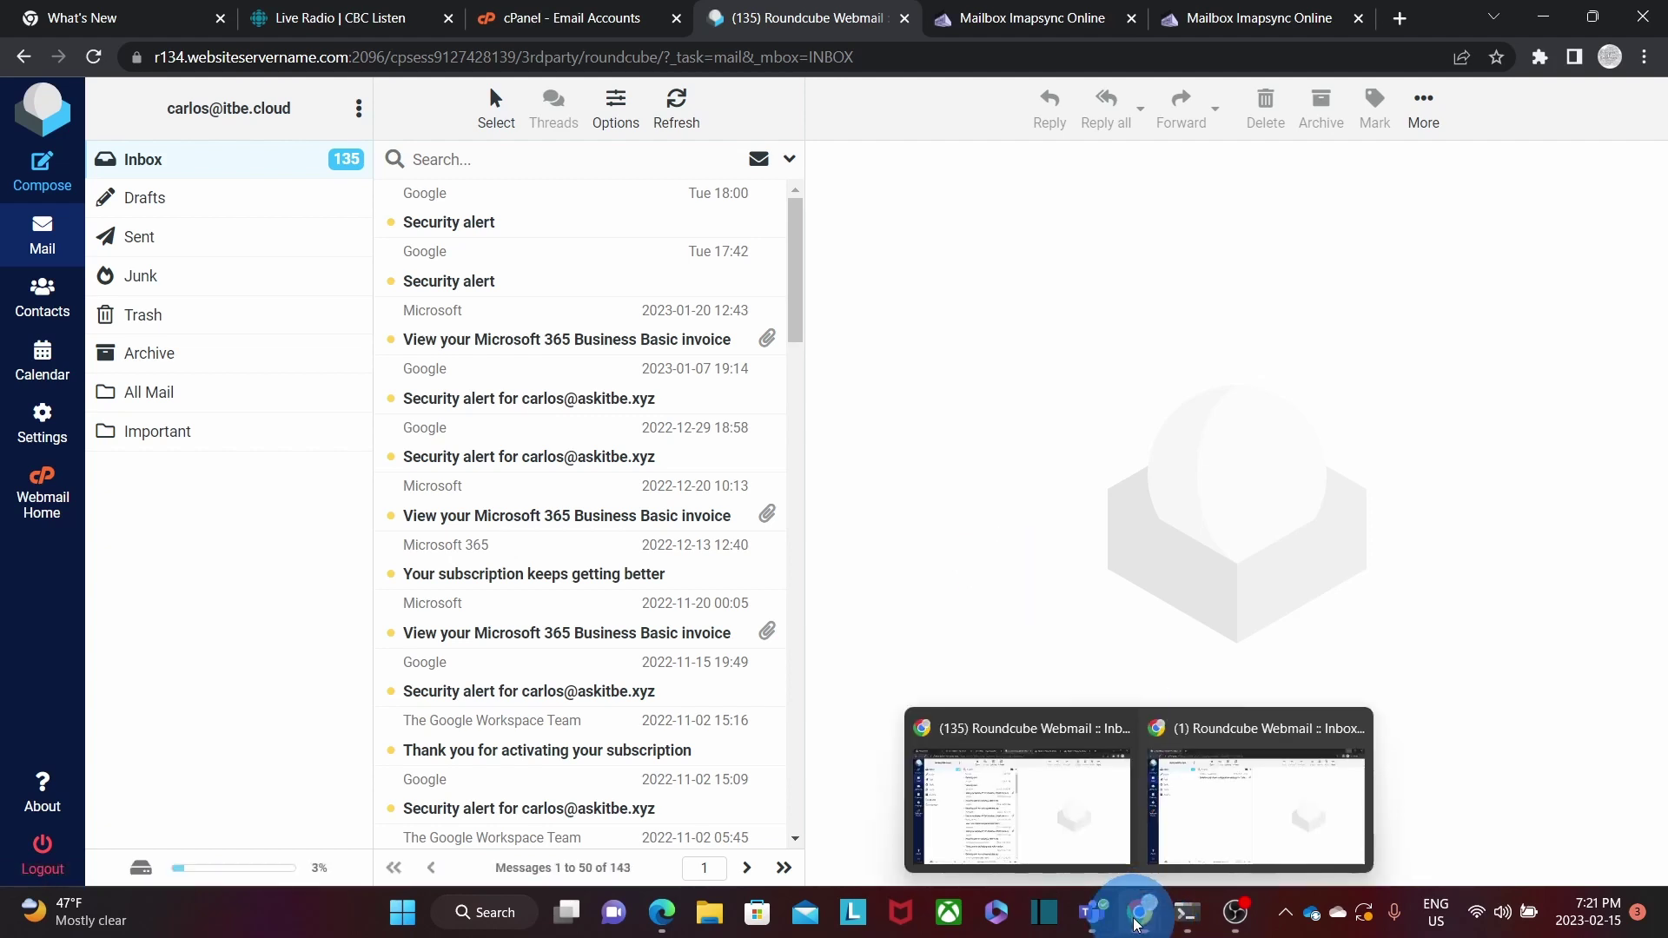
{"action": "left_click", "coordinate": [1199, 825]}
{"action": "left_click_drag", "start_coordinate": [297, 112], "coordinate": [163, 110]}
{"action": "key", "text": "ctrl+c"}
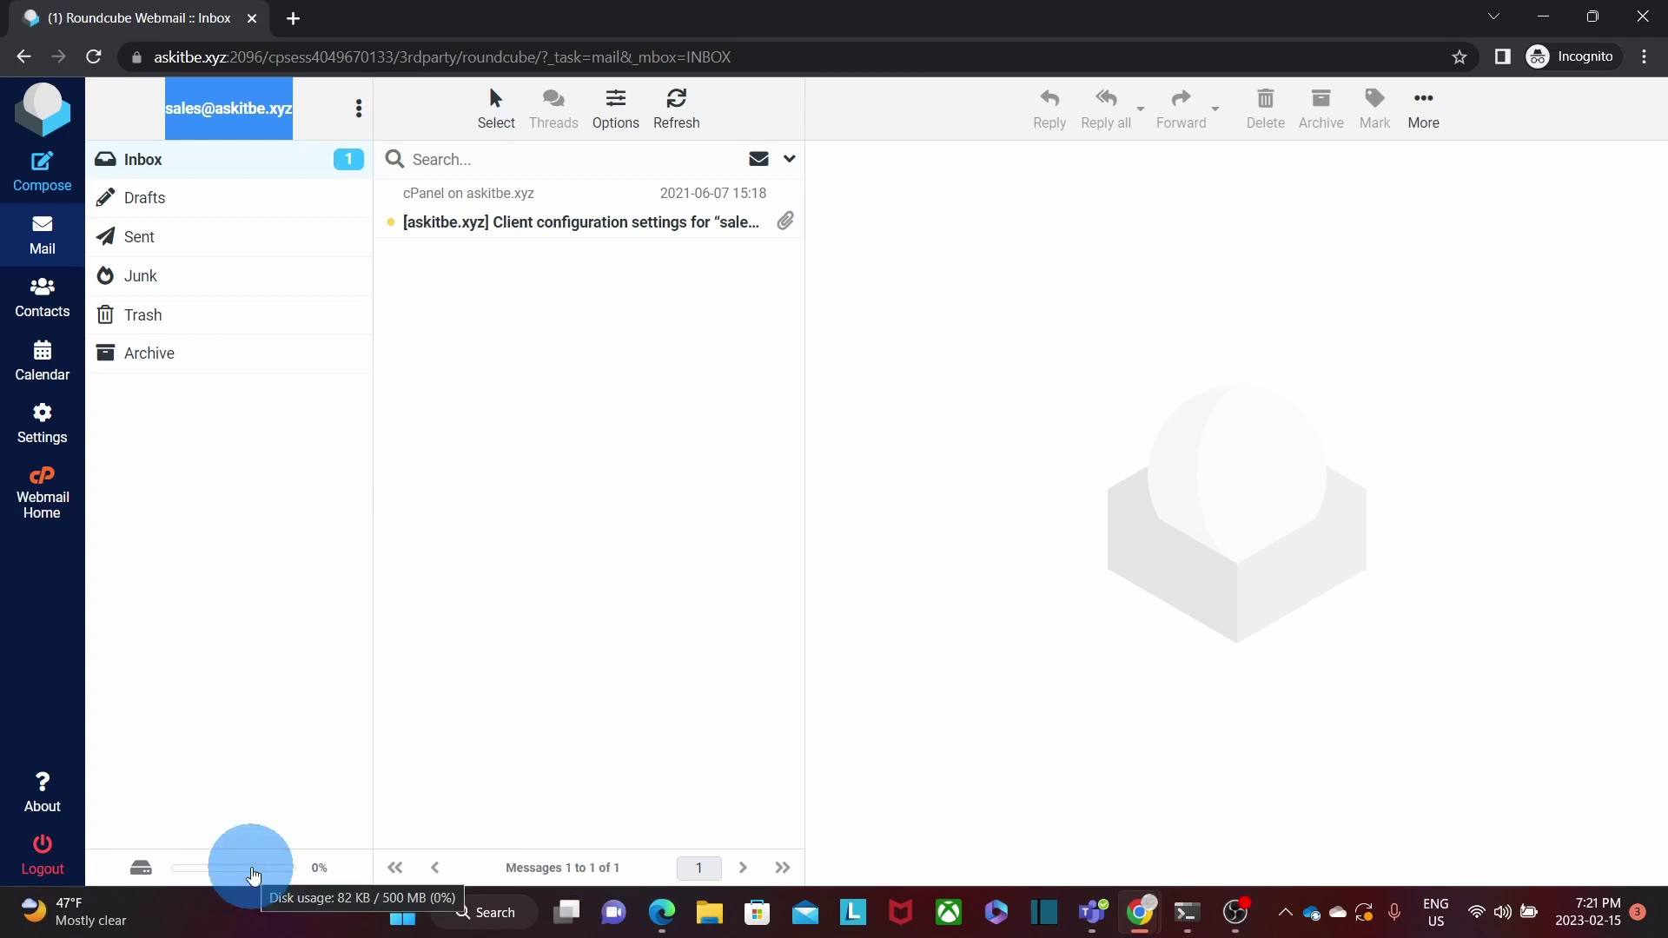
{"action": "left_click", "coordinate": [545, 731]}
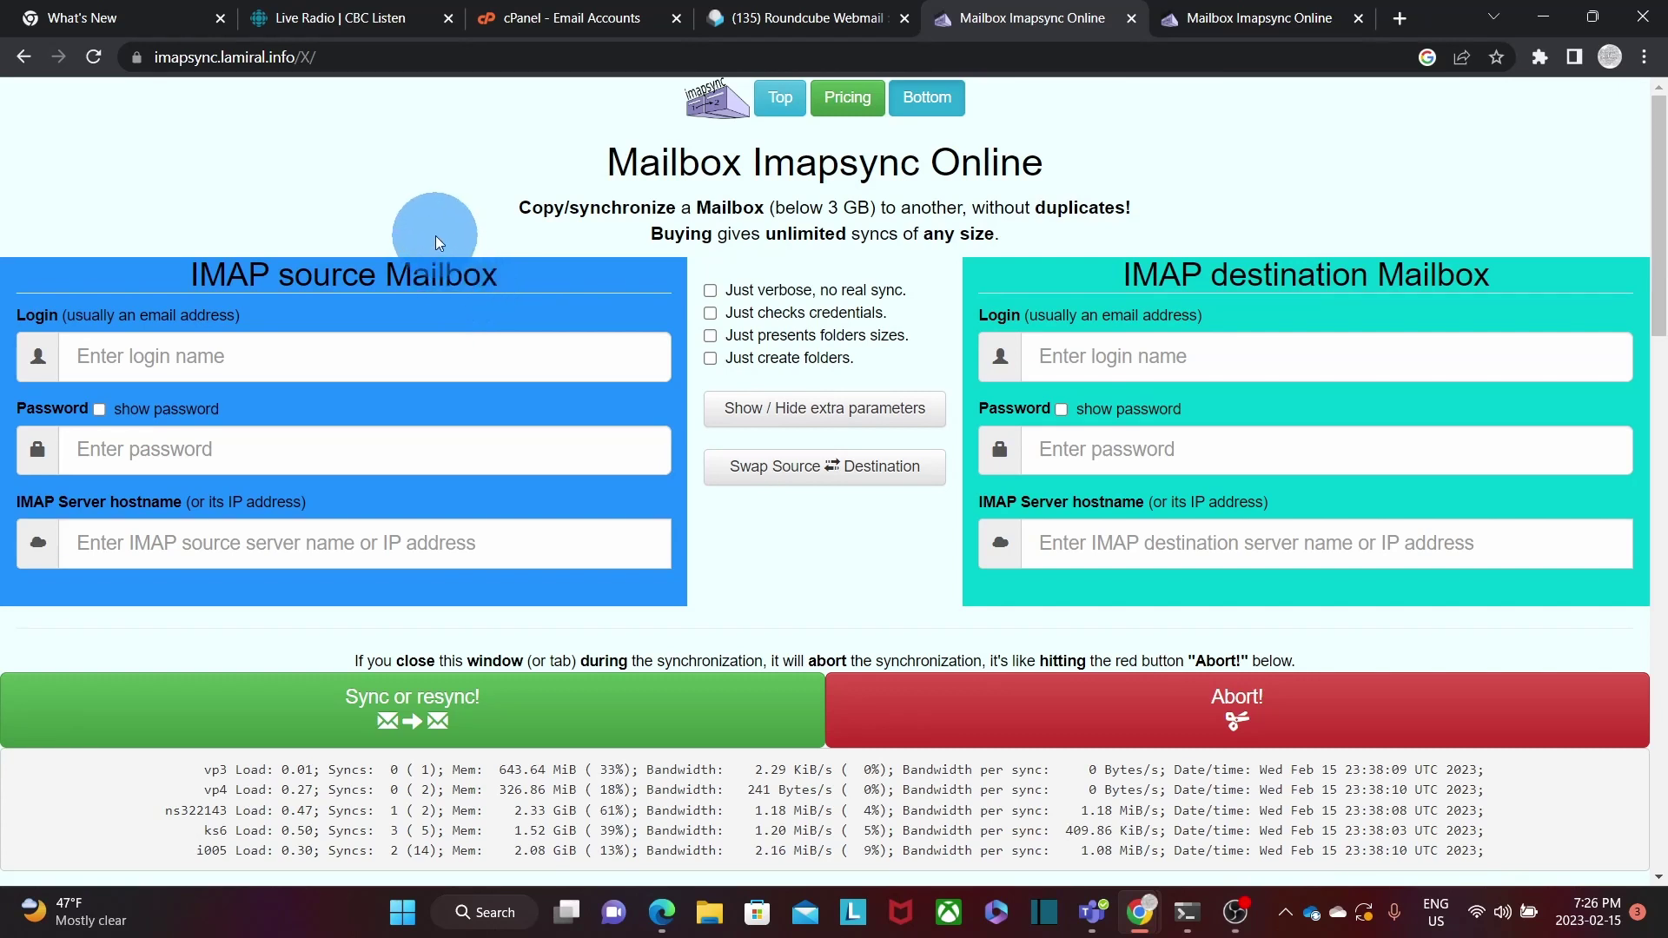
Step: Paste the source mailbox login e-mail, password and IMAP server 69.90.221.129
{"action": "left_click", "coordinate": [297, 359]}
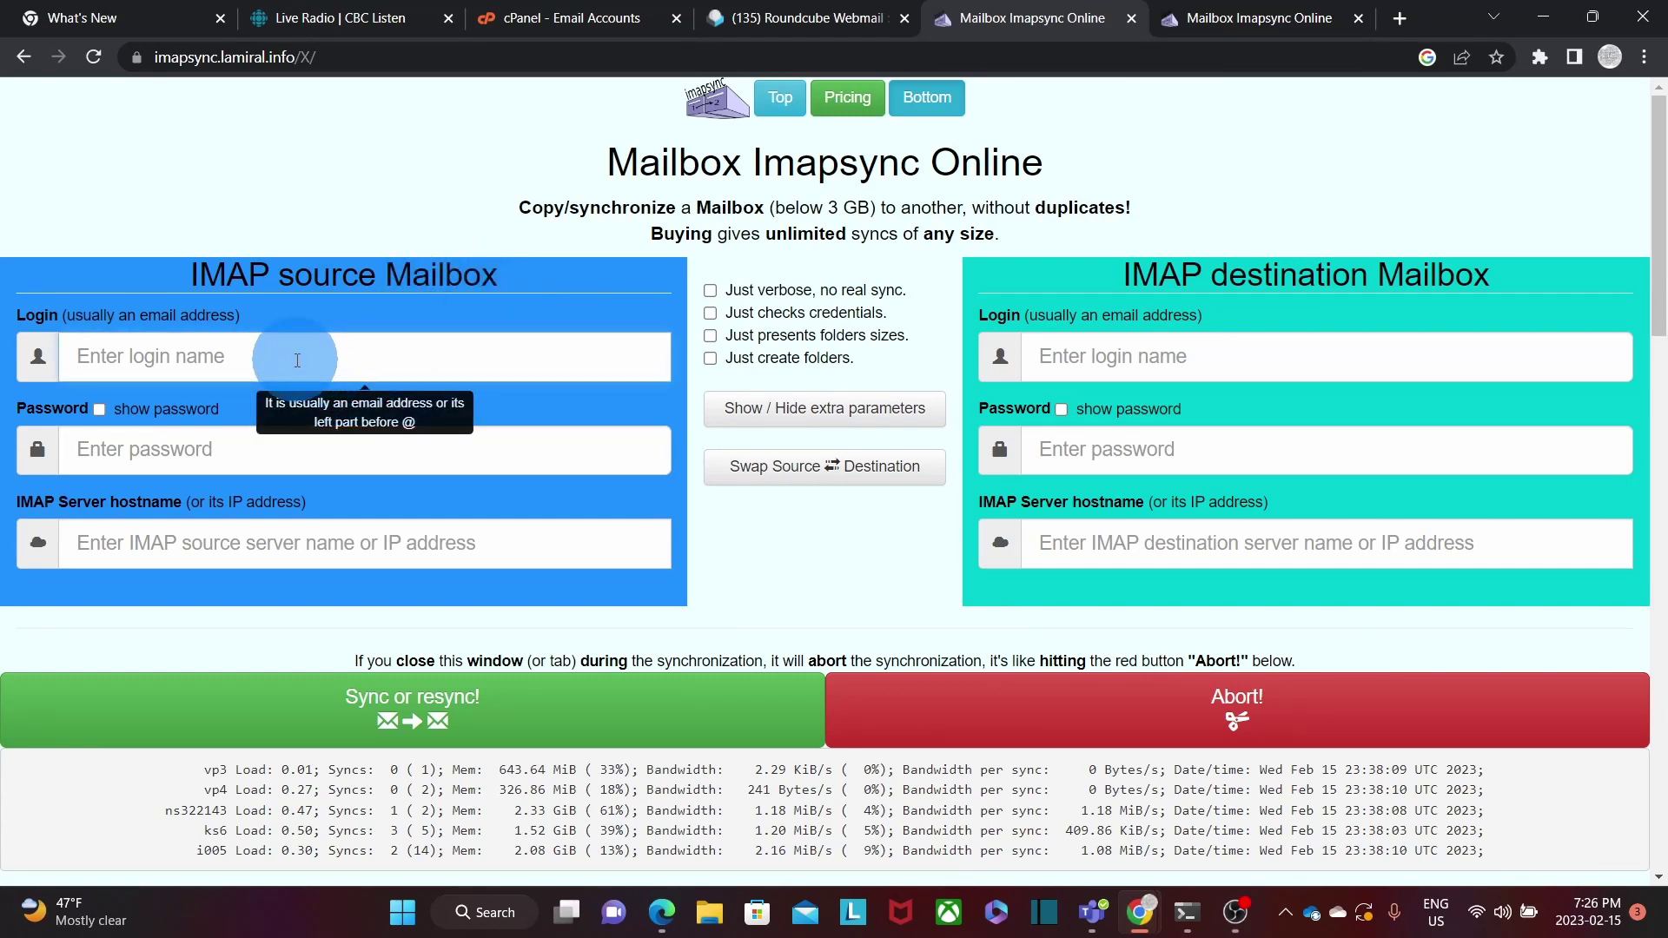
{"action": "key", "text": "ctrl+v"}
{"action": "left_click", "coordinate": [221, 452]}
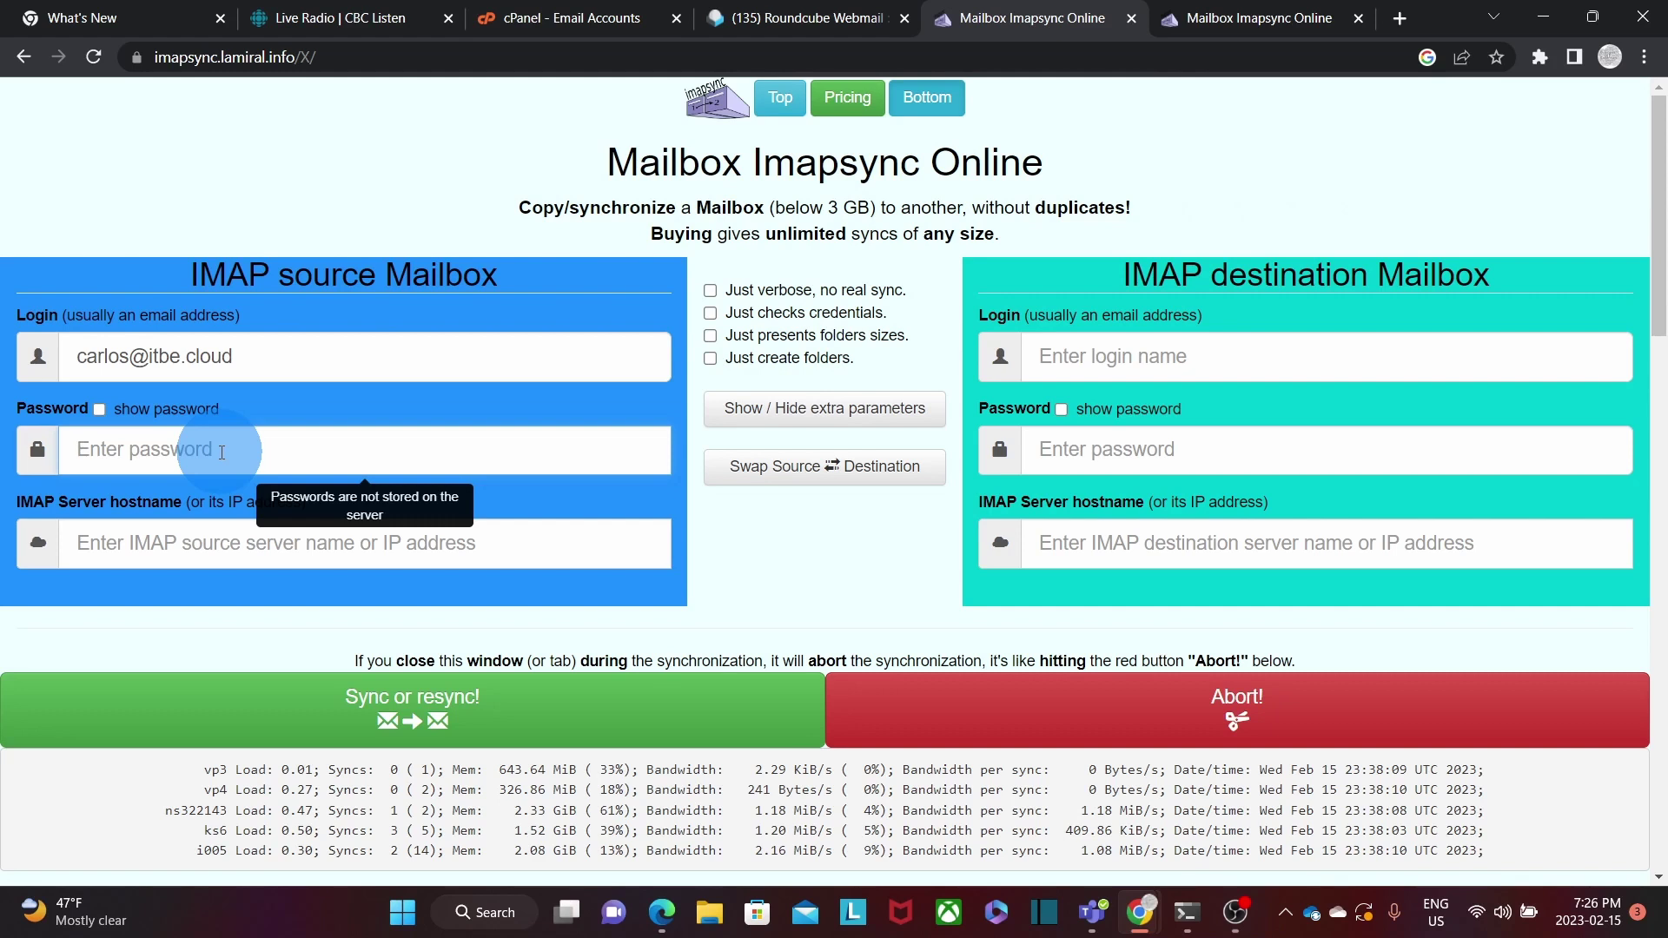
{"action": "key", "text": "ctrl+v"}
{"action": "left_click", "coordinate": [201, 542]}
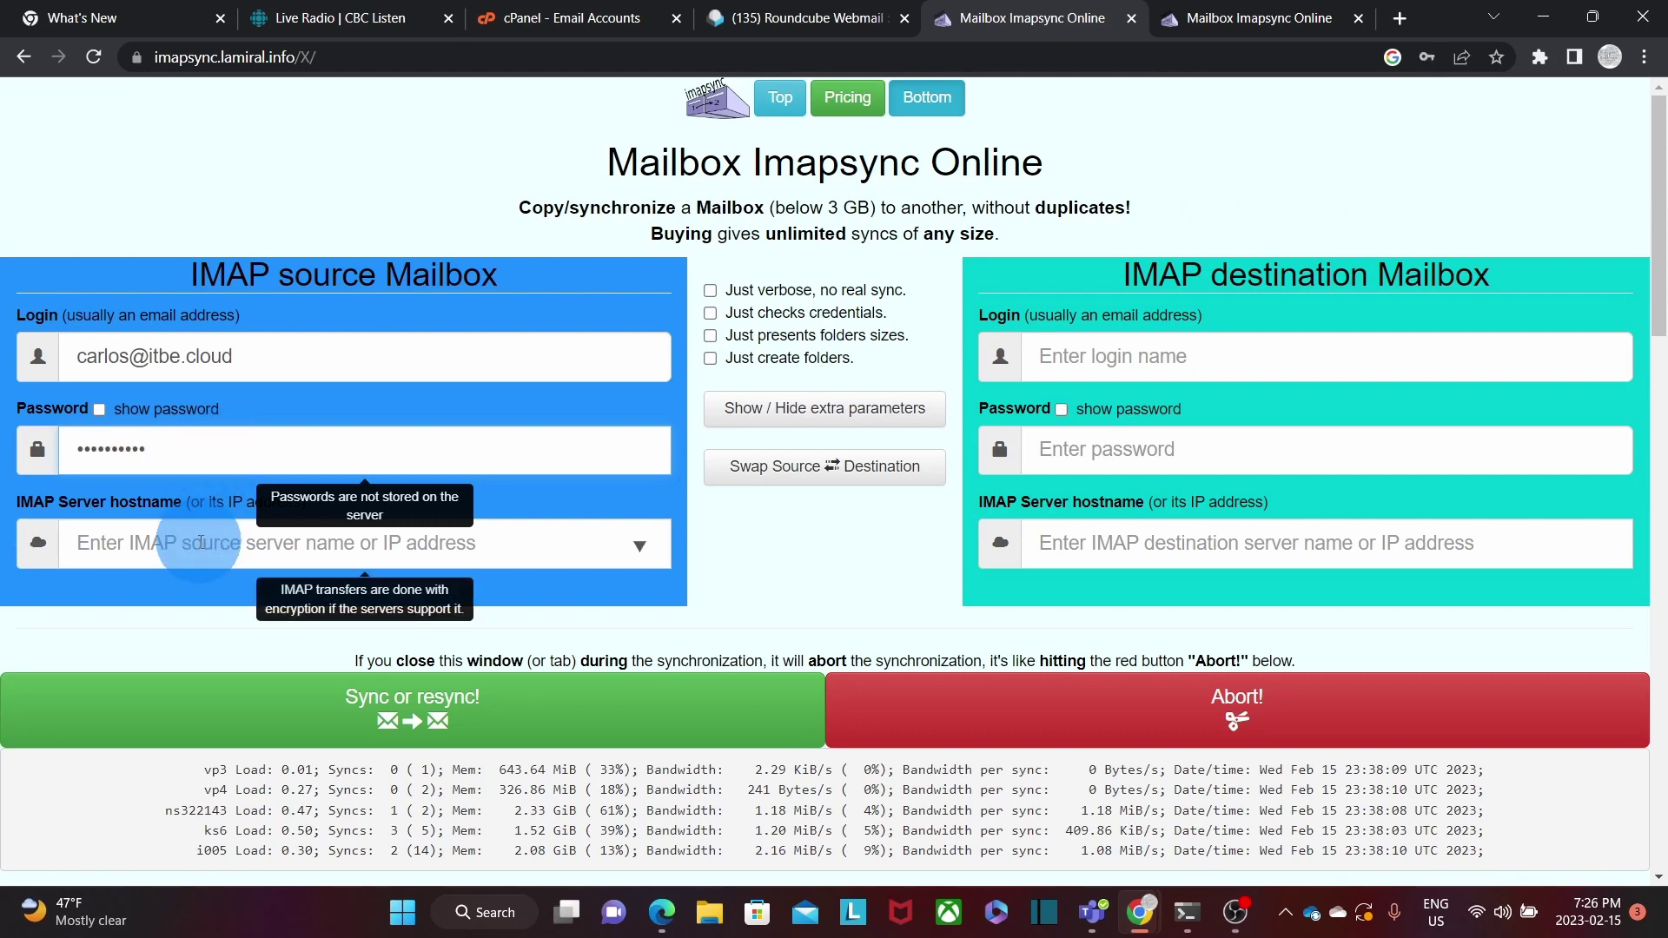
{"action": "type", "text": "69.90.221.129"}
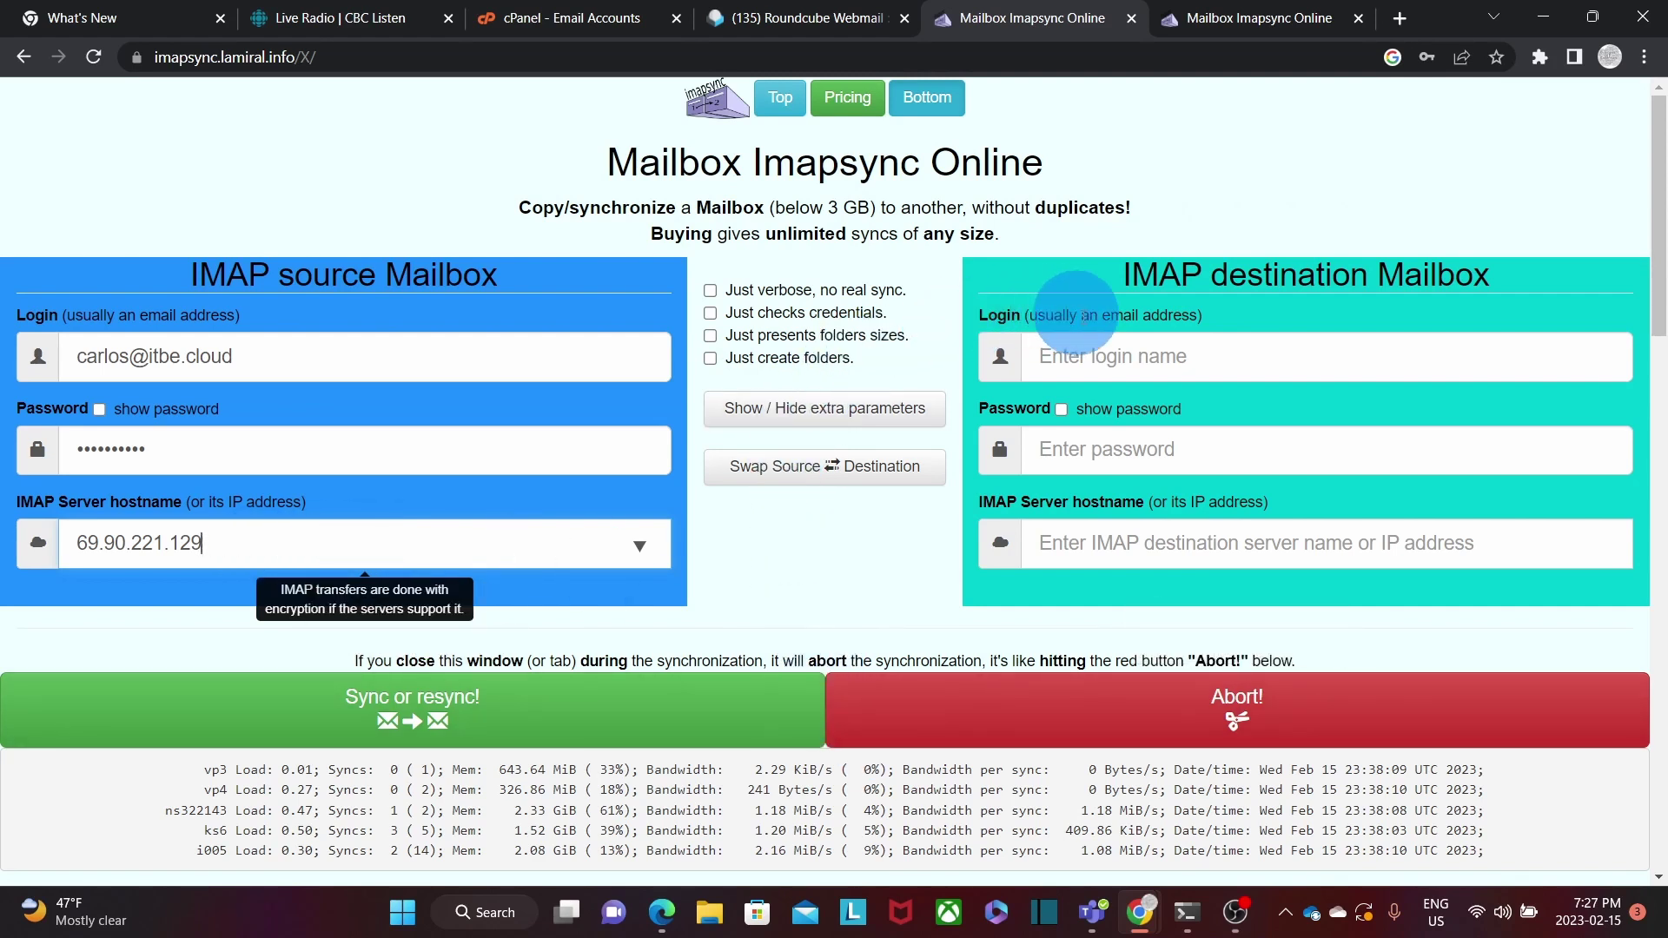
Step: Paste the destination mailbox login e-mail, password and IMAP server mail.askitbe.xyz
{"action": "left_click", "coordinate": [1120, 359]}
{"action": "key", "text": "ctrl+v"}
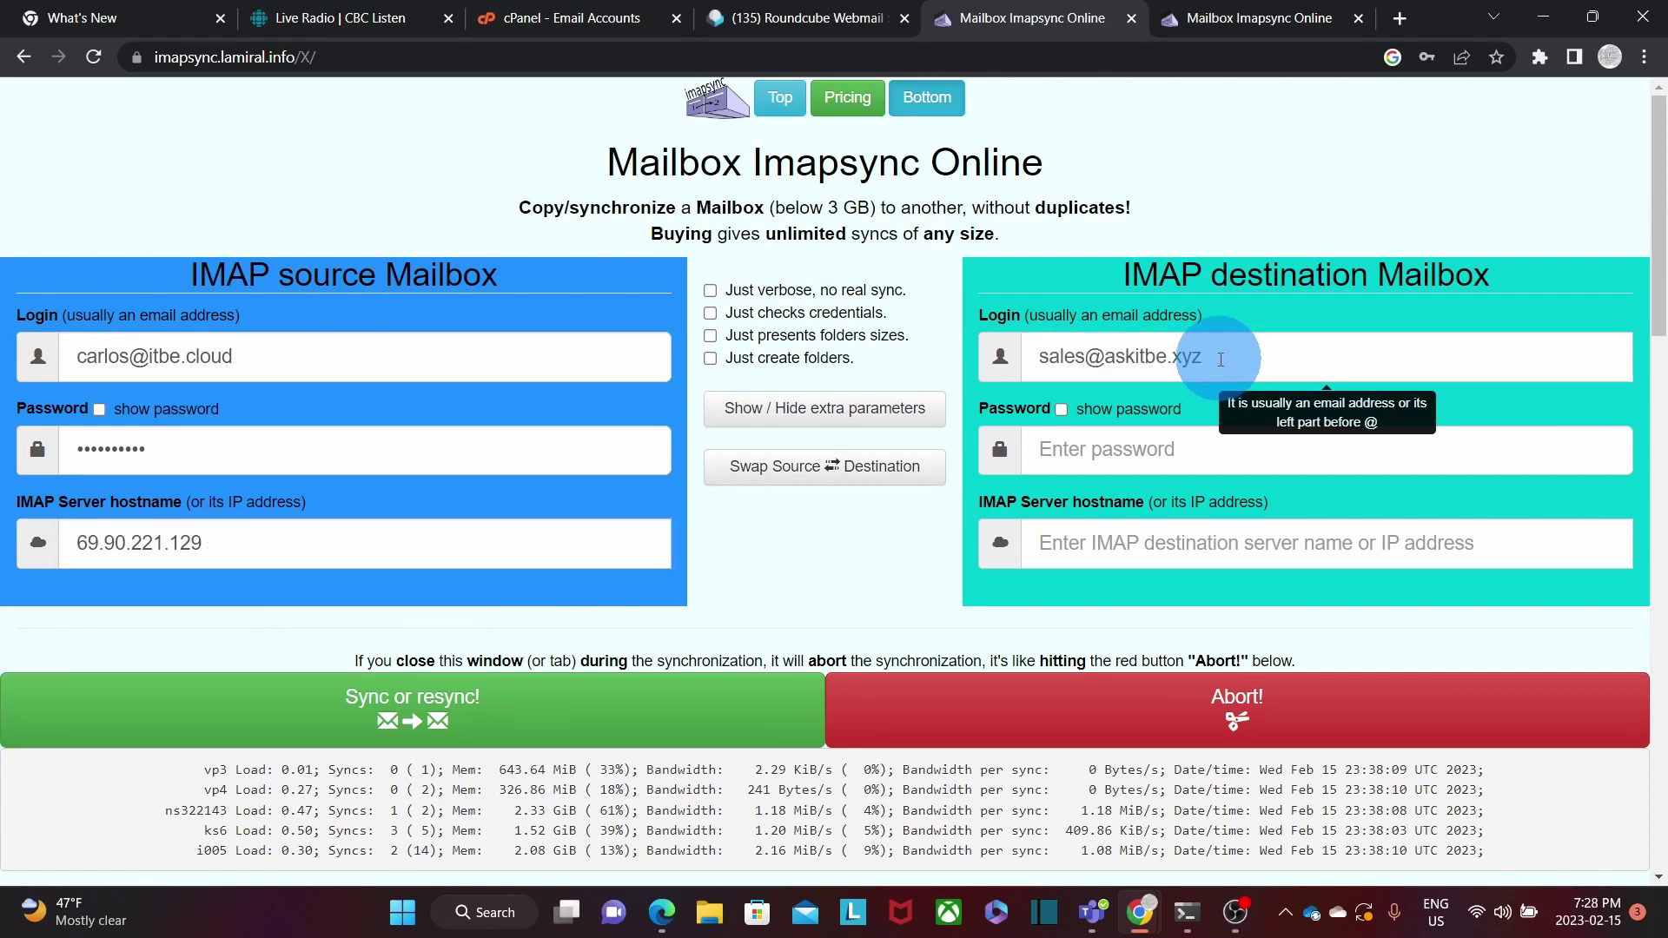
{"action": "left_click", "coordinate": [1130, 449]}
{"action": "key", "text": "ctrl+v"}
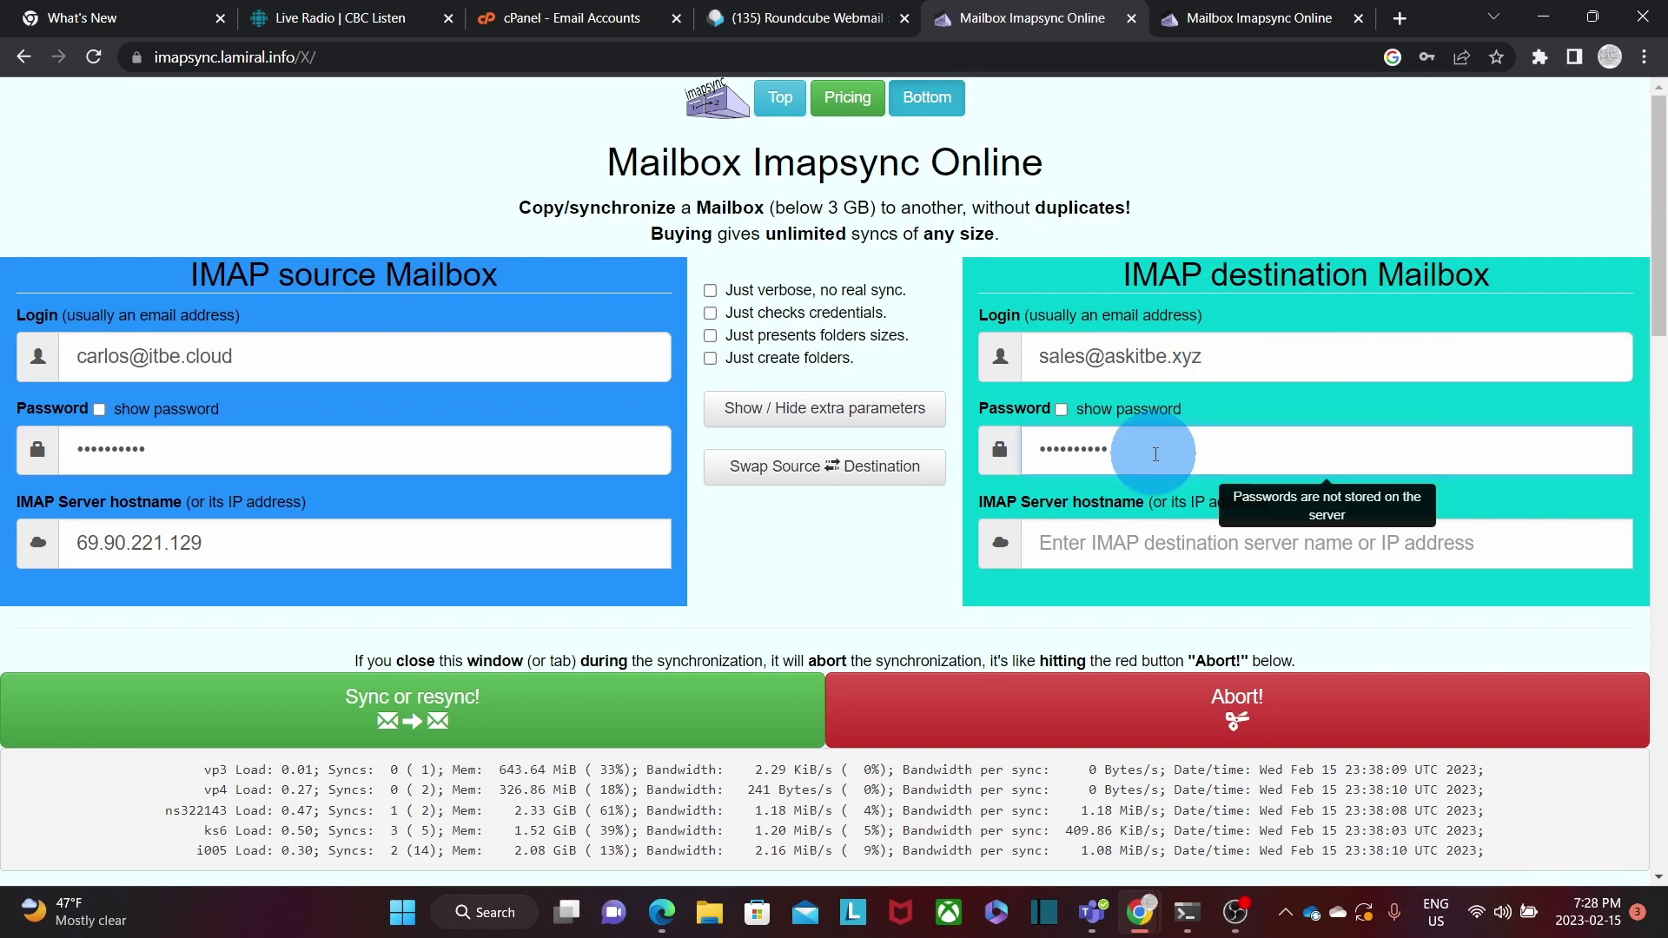
{"action": "left_click", "coordinate": [1108, 545]}
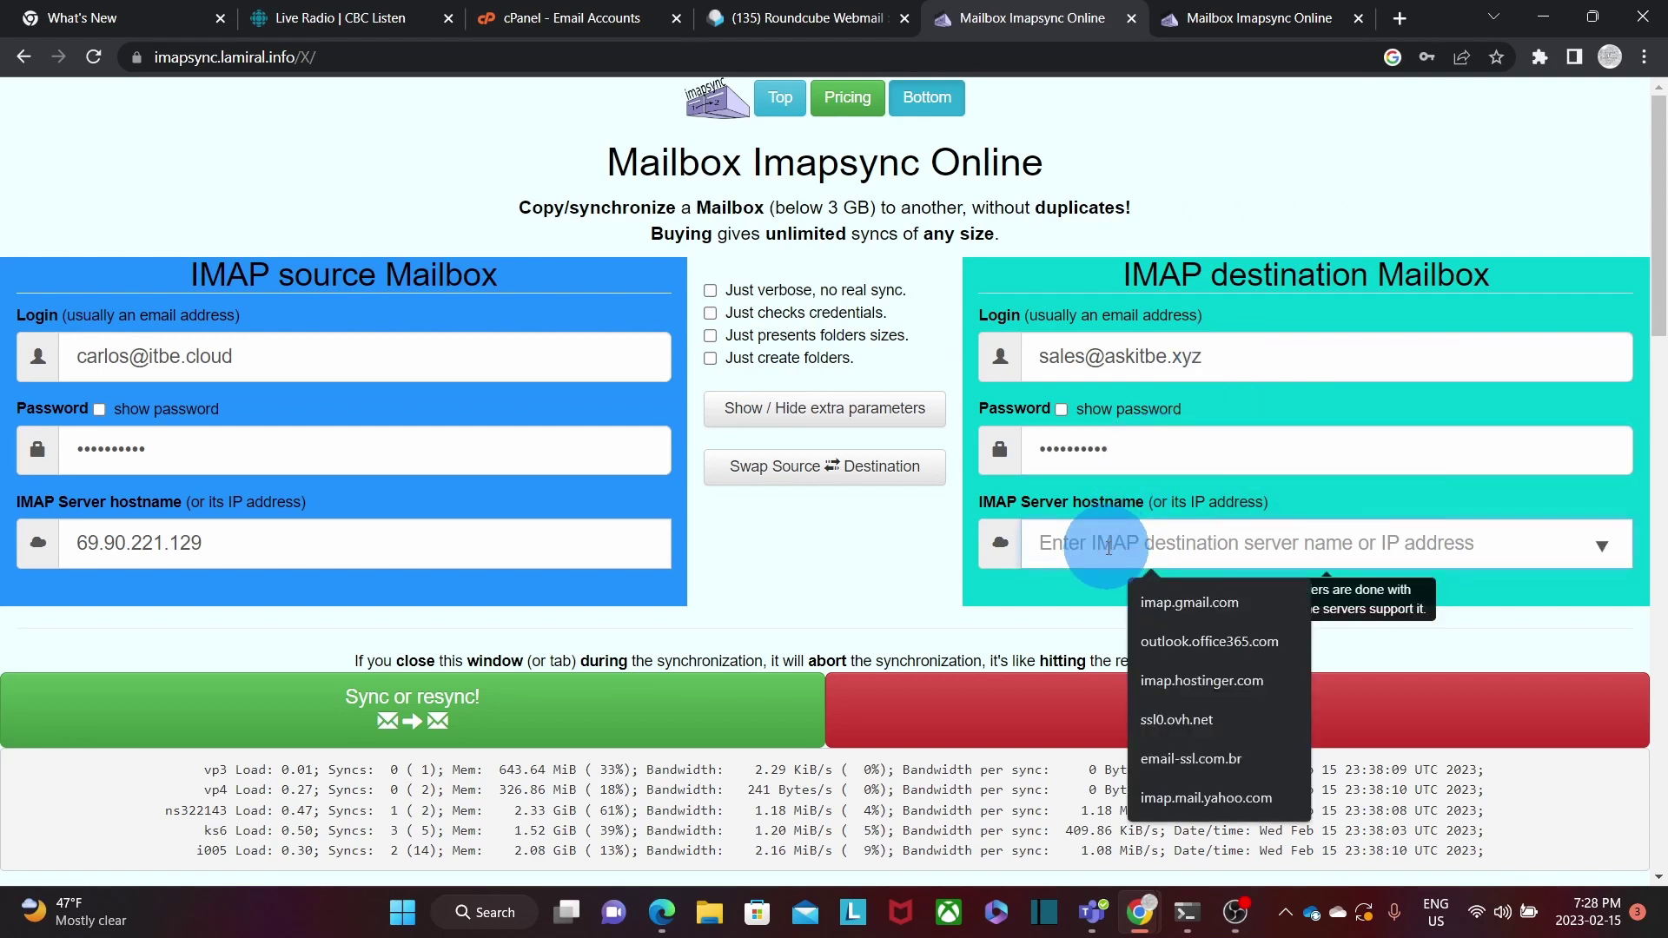
{"action": "type", "text": "mail.askitbe.xyz"}
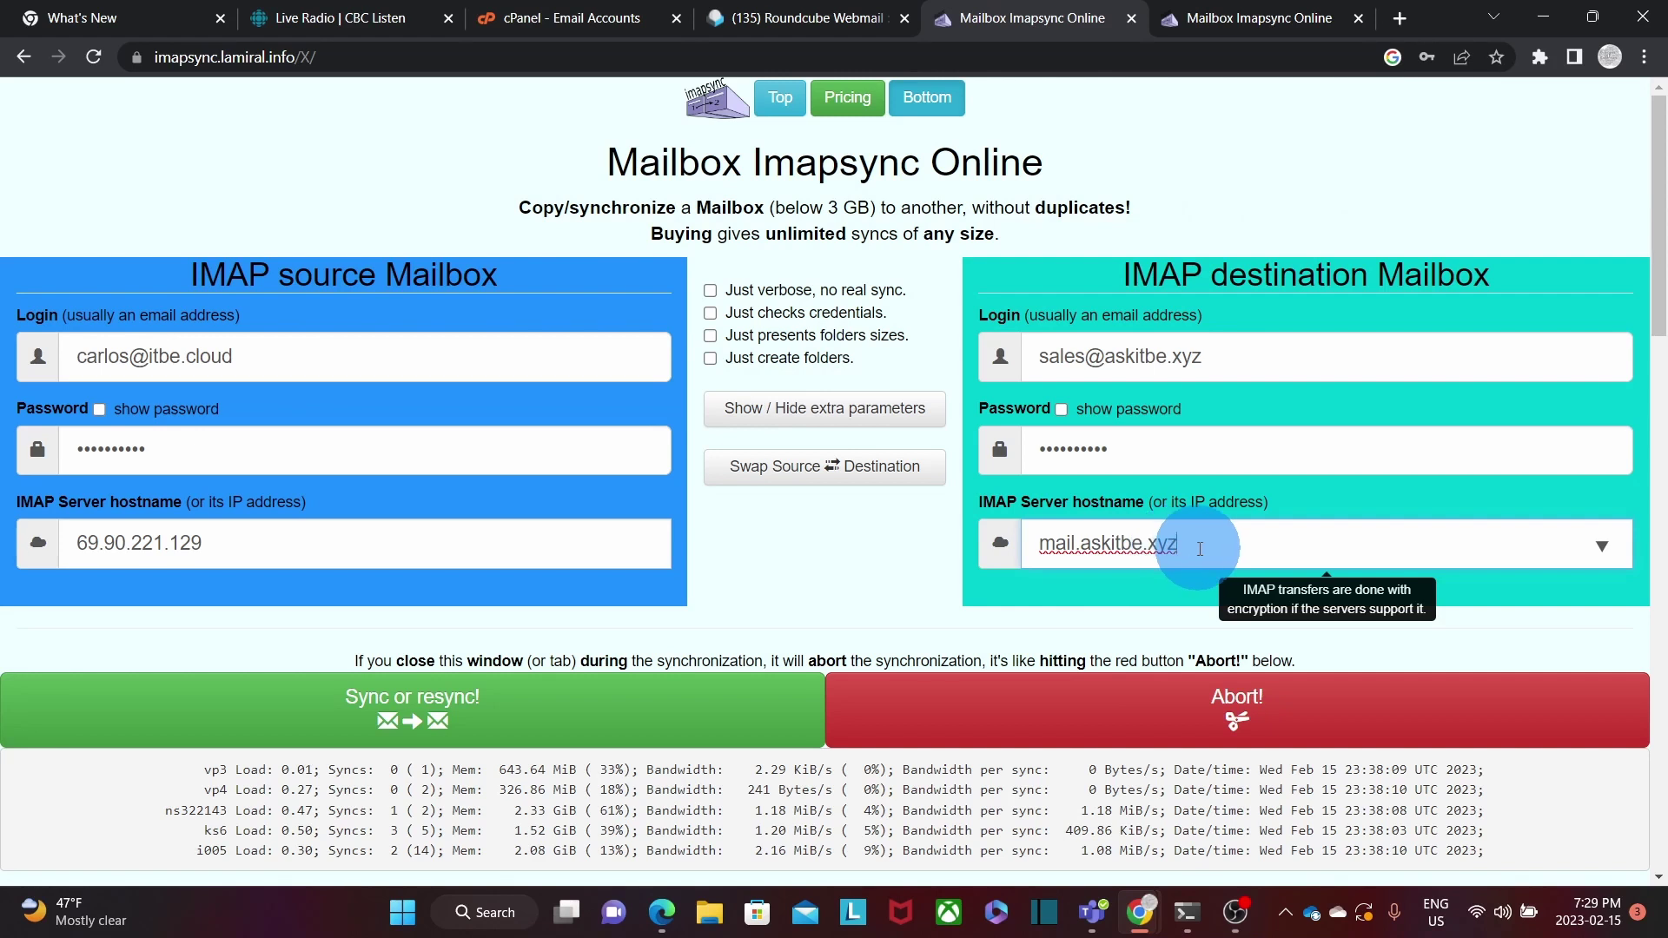
{"action": "left_click", "coordinate": [832, 593]}
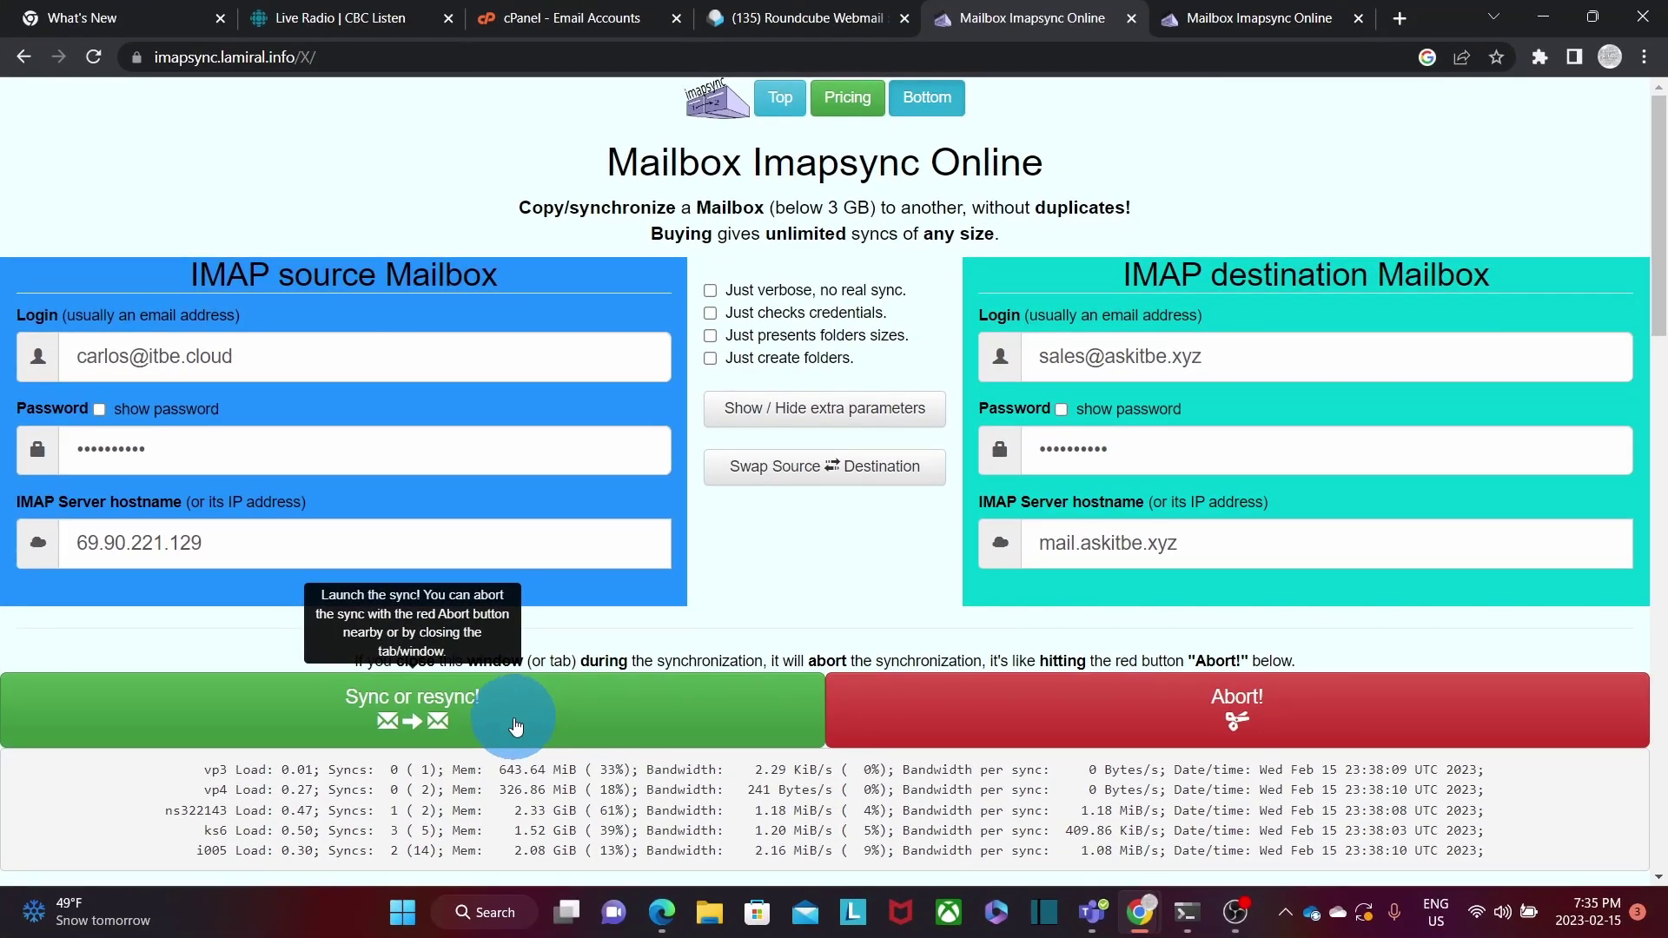
Step: Launch the copy with 'Sync or resync!' and follow the progress bar as messages transfer
{"action": "left_click", "coordinate": [520, 721]}
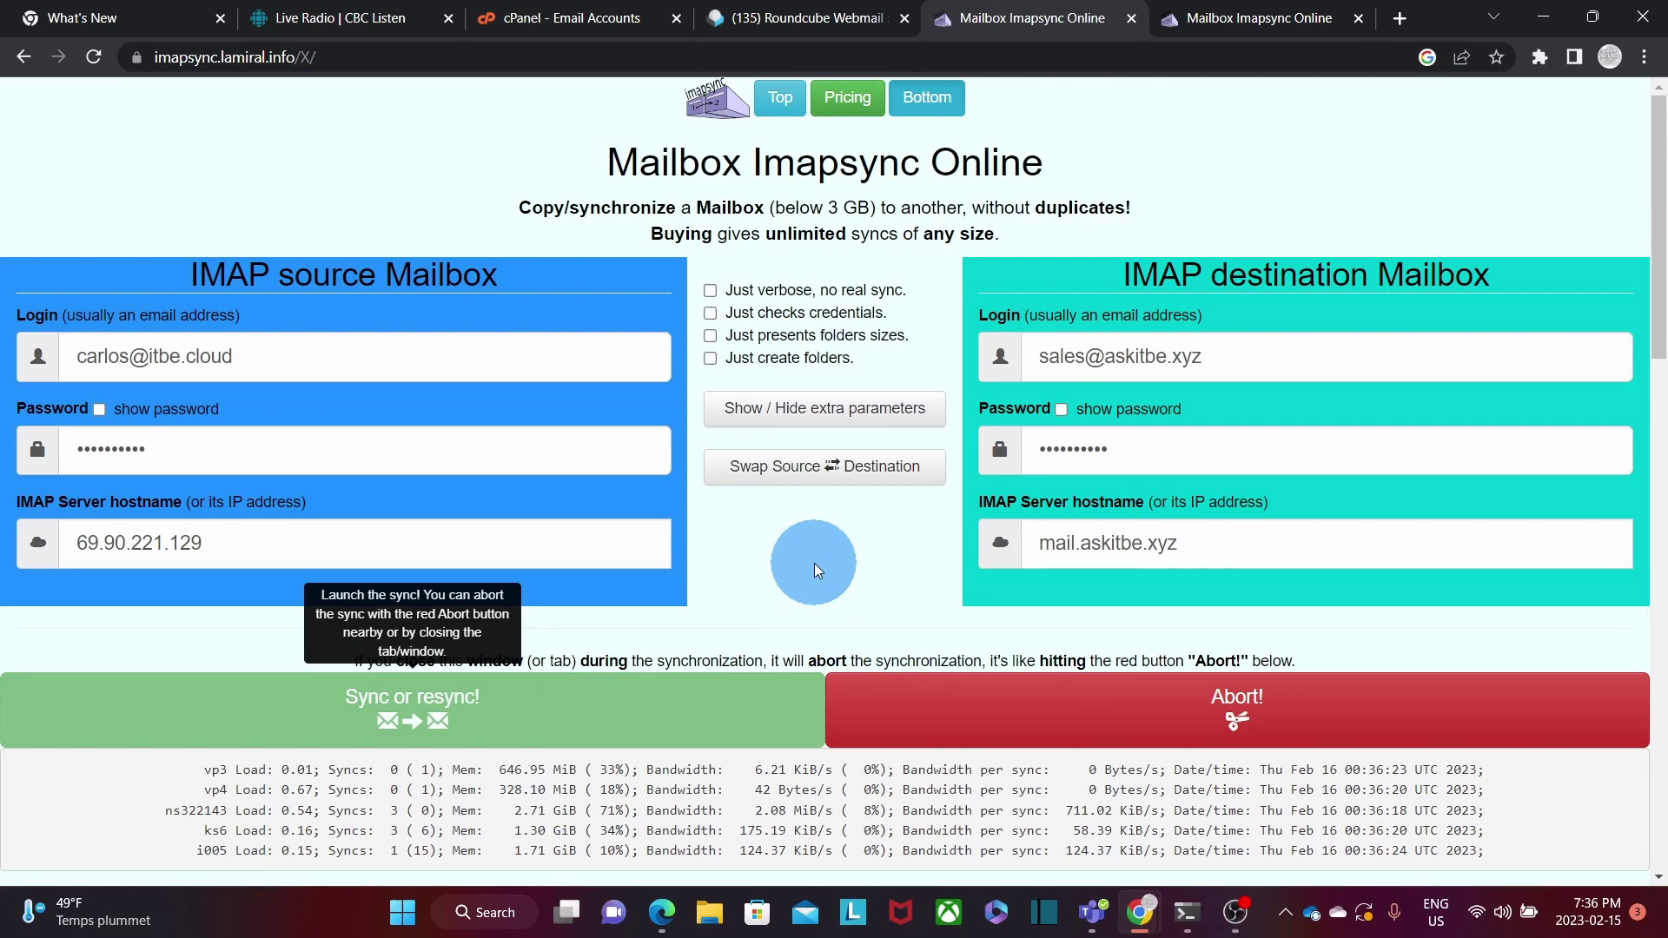
{"action": "scroll", "coordinate": [815, 563], "scroll_direction": "down", "scroll_amount": 6}
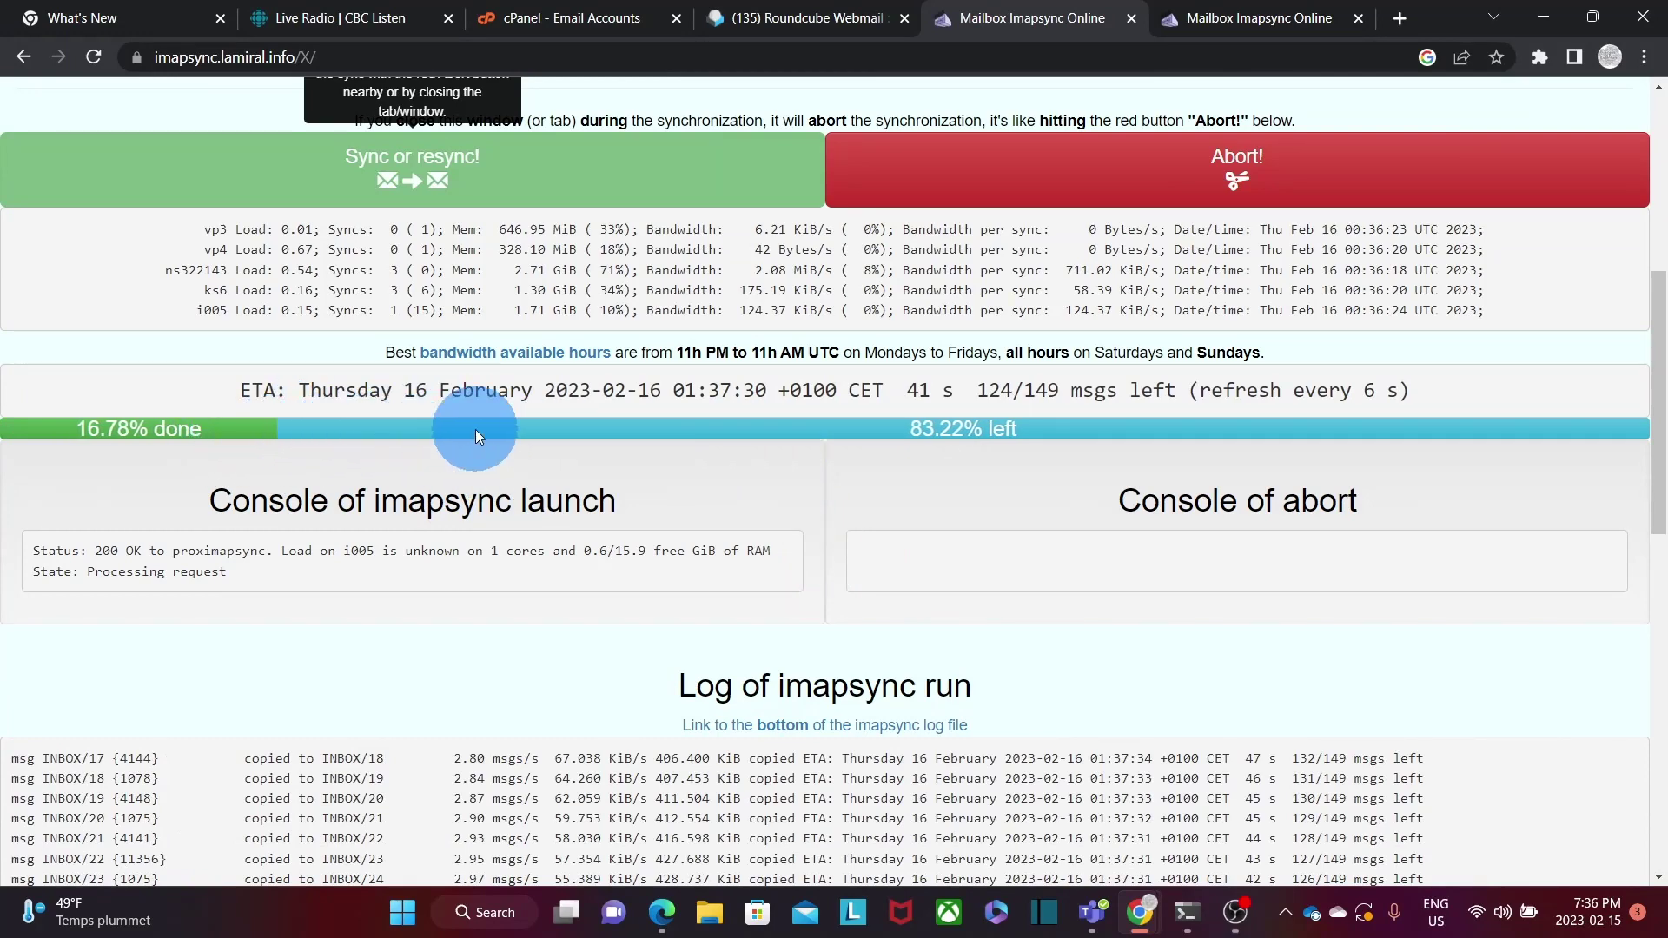
{"action": "scroll", "coordinate": [732, 544], "scroll_direction": "up", "scroll_amount": 1}
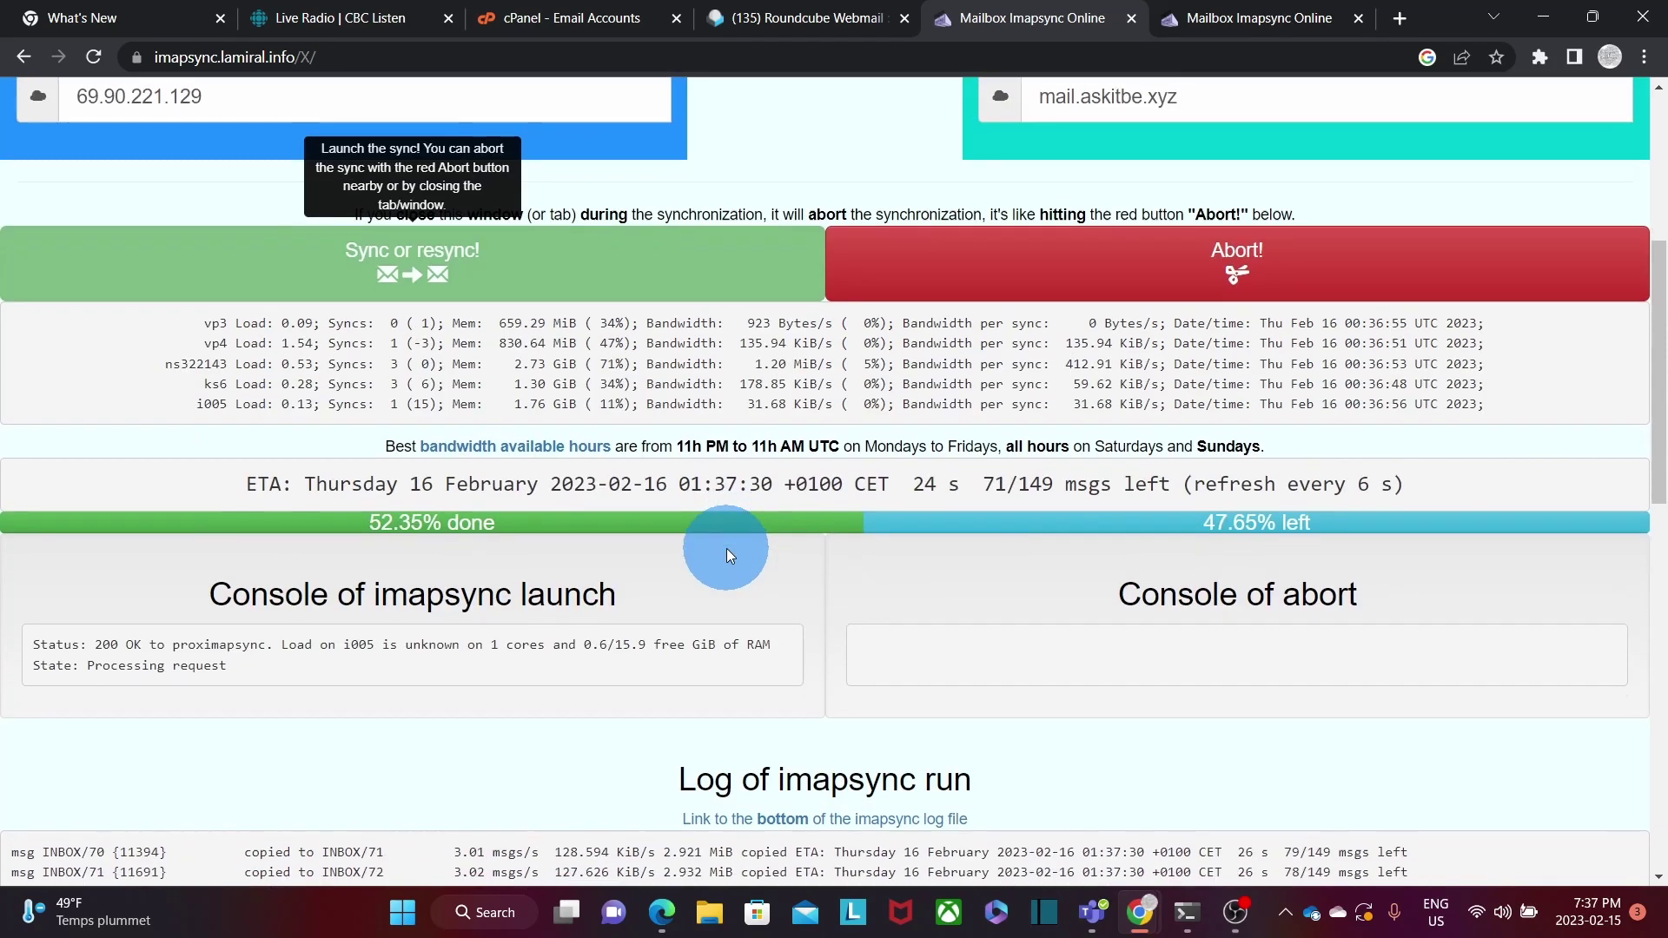
{"action": "scroll", "coordinate": [726, 549], "scroll_direction": "down", "scroll_amount": 2}
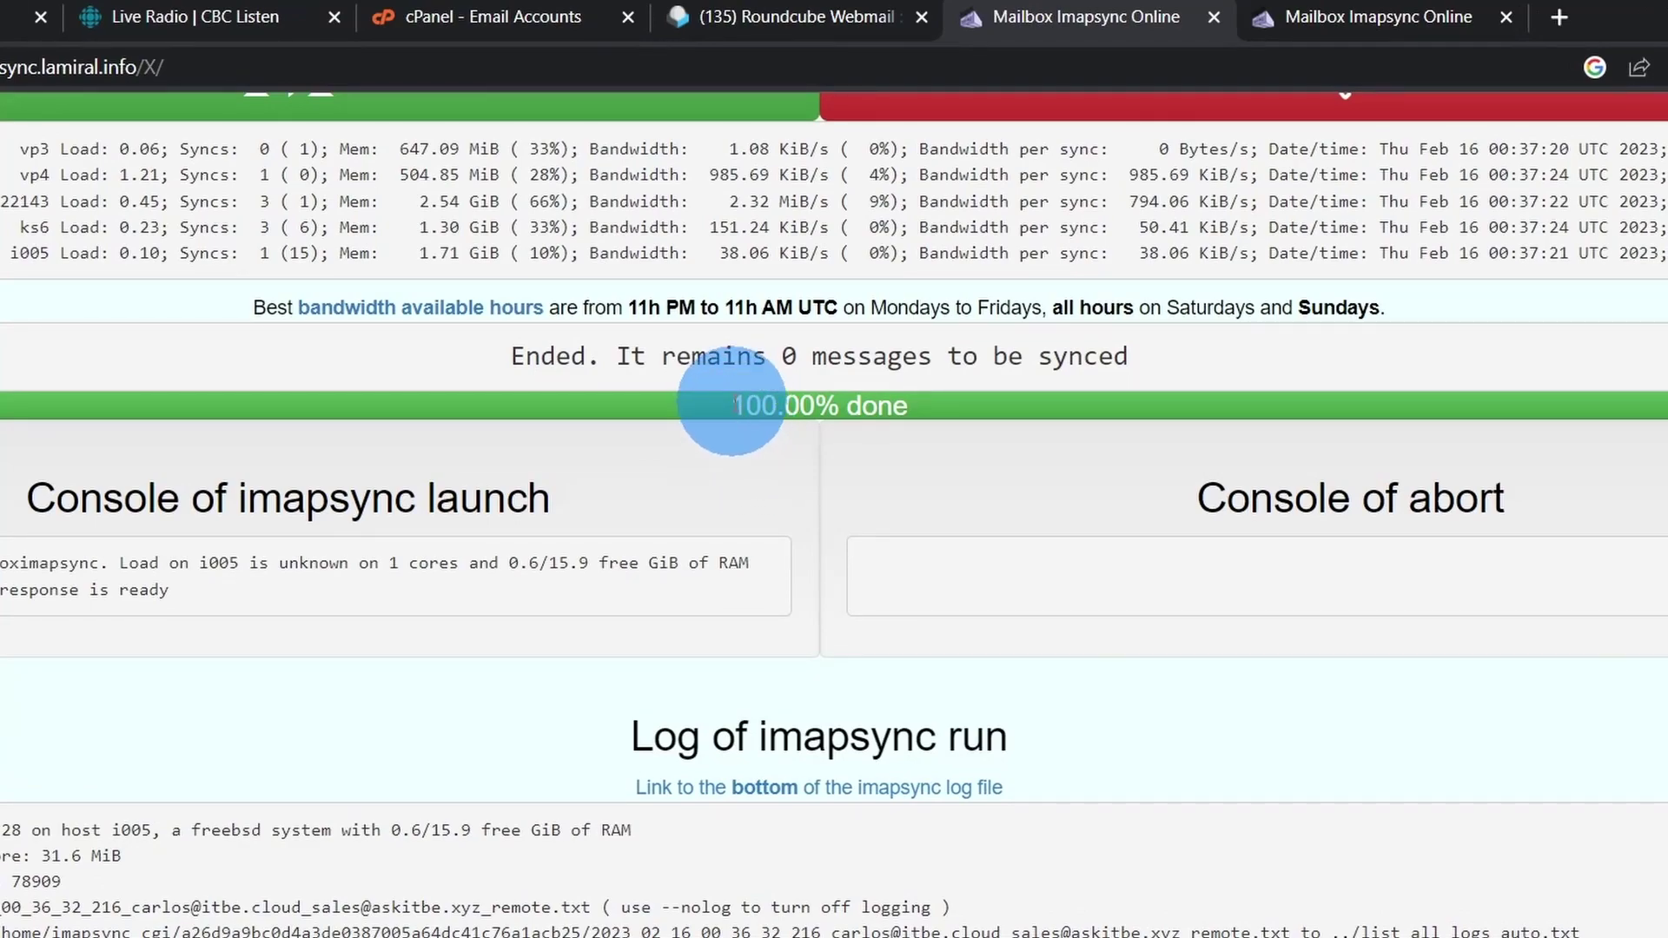
Step: Scroll the imapsync log and highlight the 9-folder and 149-message count summary lines
{"action": "scroll", "coordinate": [904, 604], "scroll_direction": "up", "scroll_amount": 4}
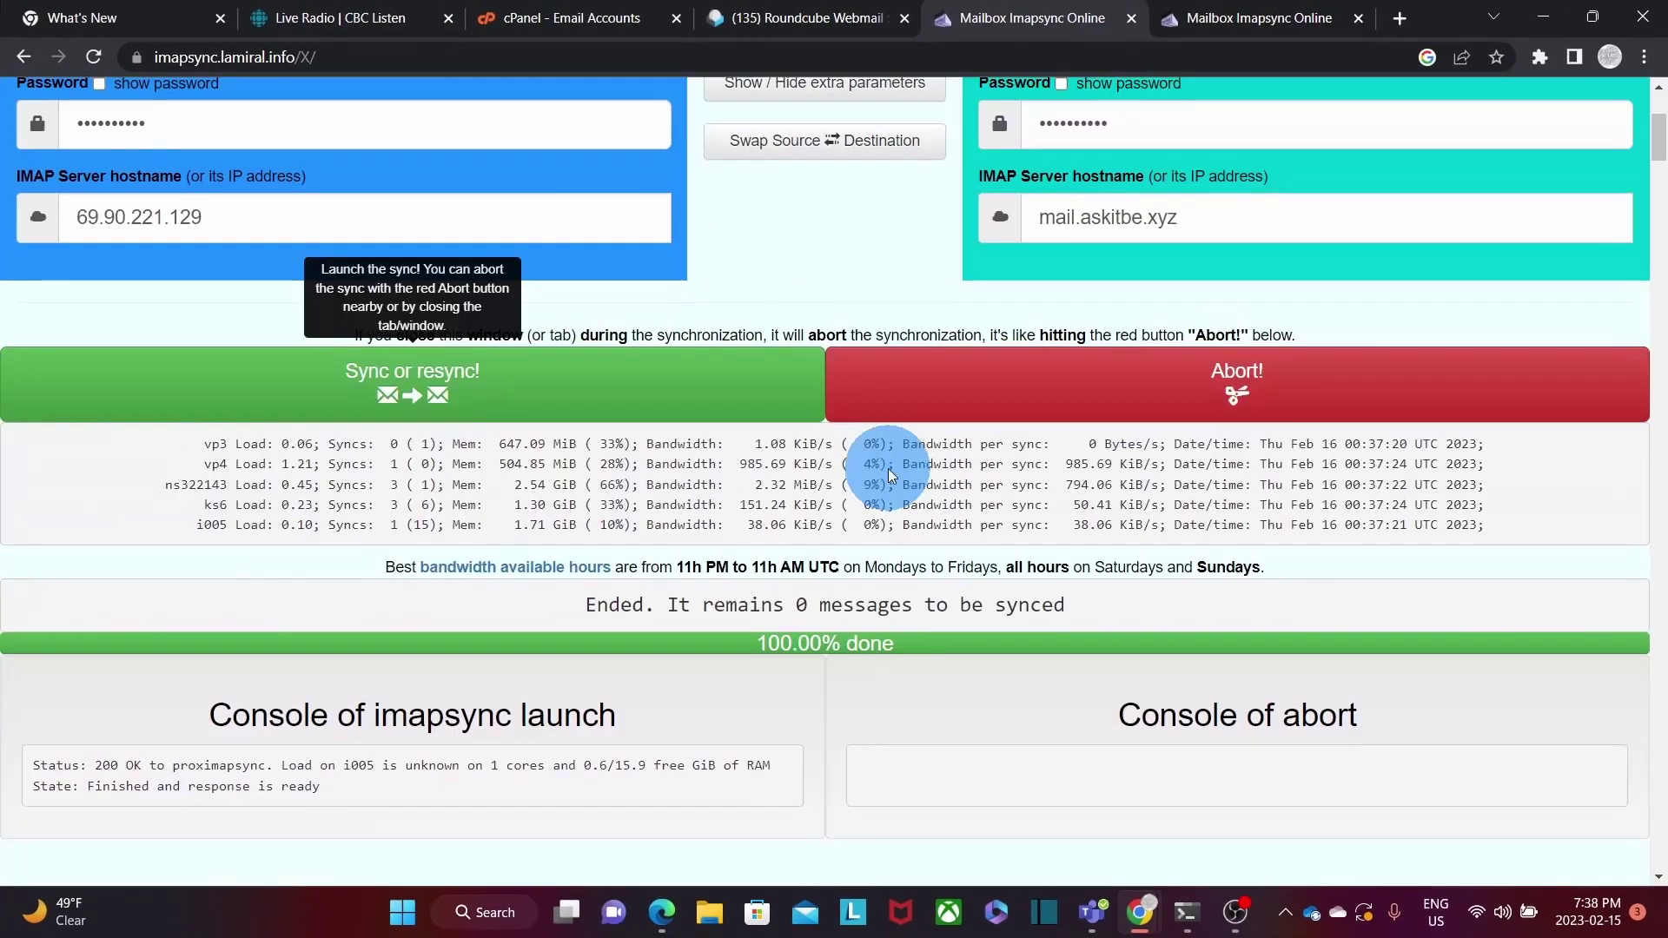
{"action": "scroll", "coordinate": [888, 473], "scroll_direction": "down", "scroll_amount": 7}
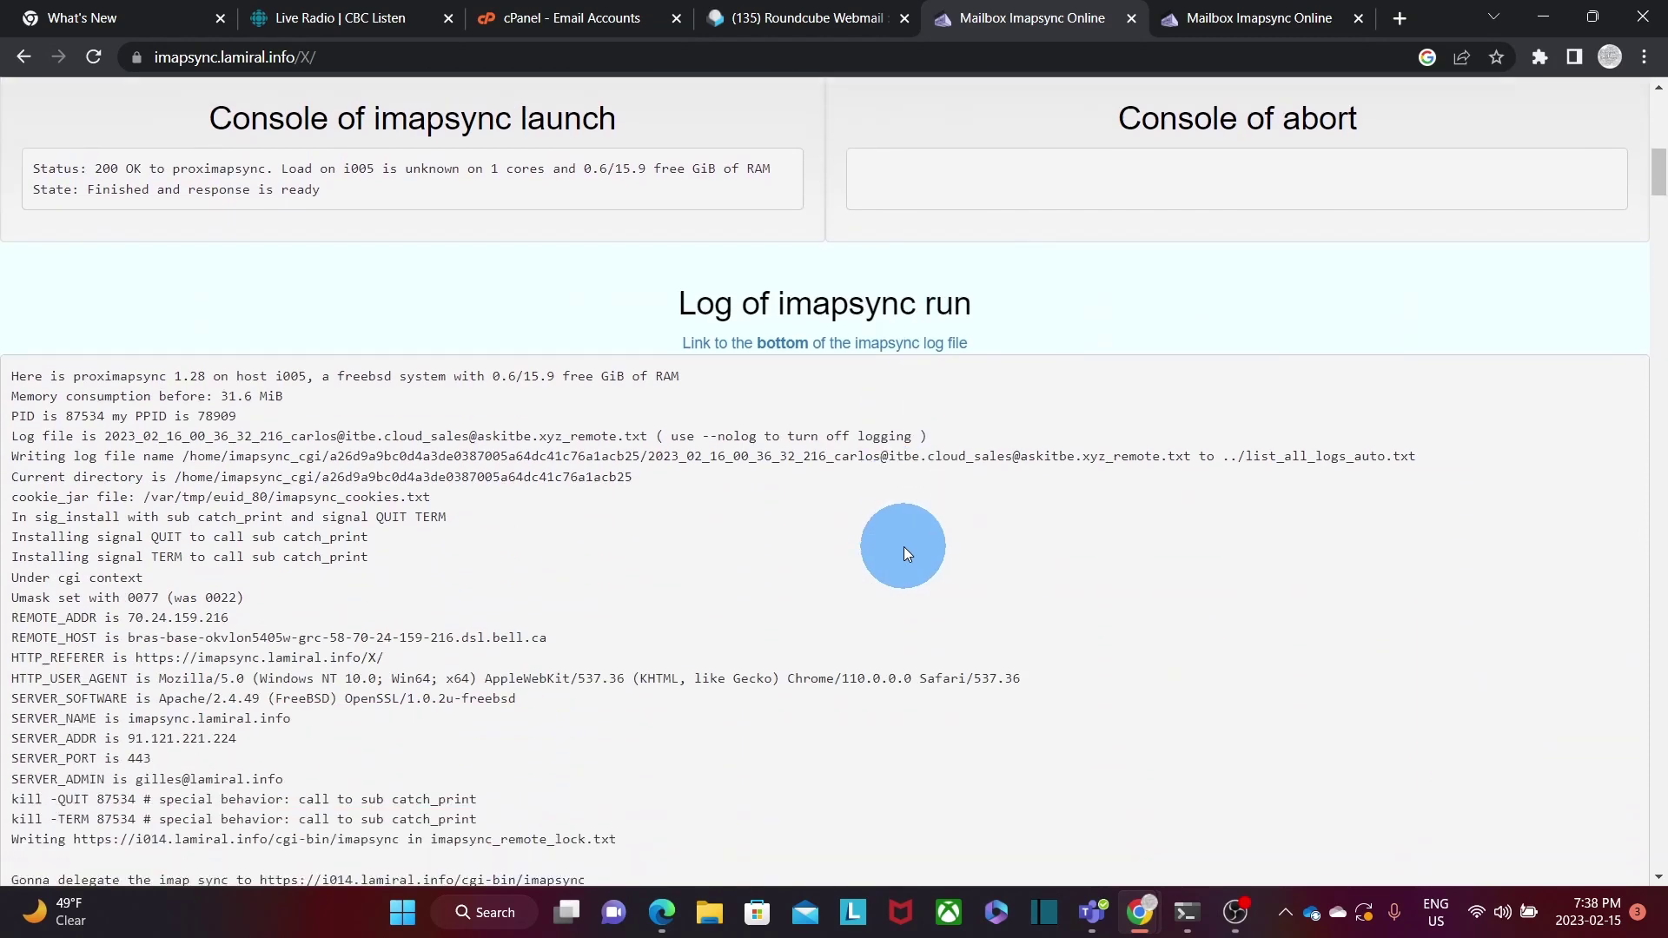
{"action": "scroll", "coordinate": [903, 545], "scroll_direction": "down", "scroll_amount": 1}
{"action": "scroll", "coordinate": [648, 517], "scroll_direction": "down", "scroll_amount": 8}
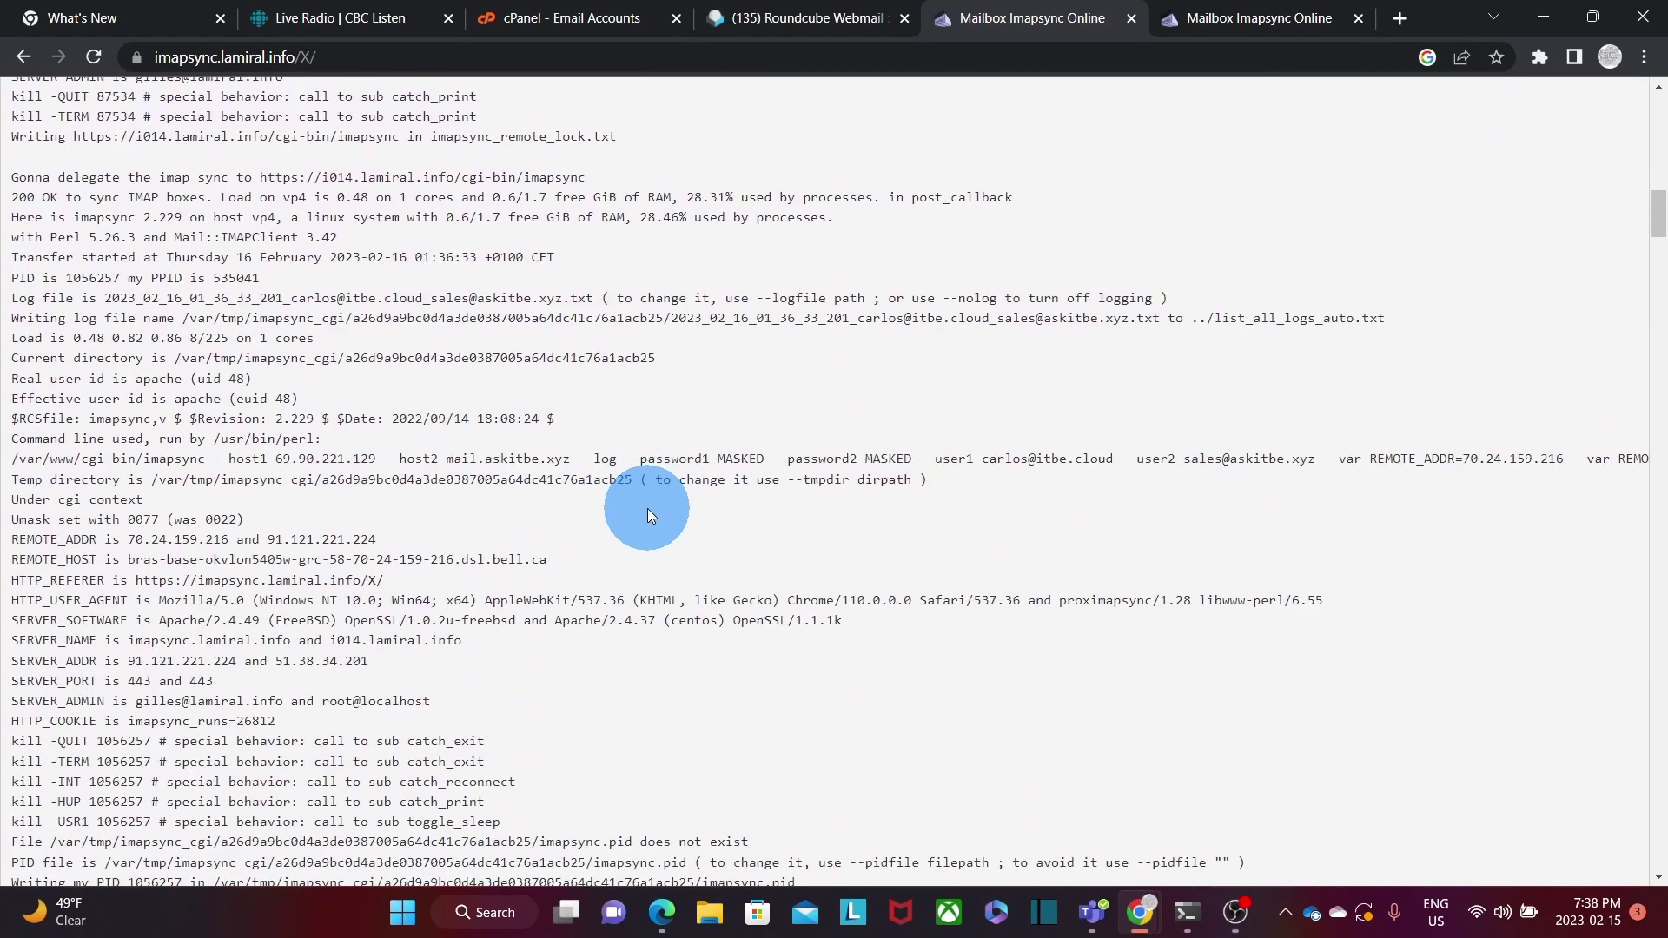
{"action": "scroll", "coordinate": [648, 514], "scroll_direction": "down", "scroll_amount": 20}
{"action": "left_click_drag", "start_coordinate": [11, 473], "coordinate": [389, 569]}
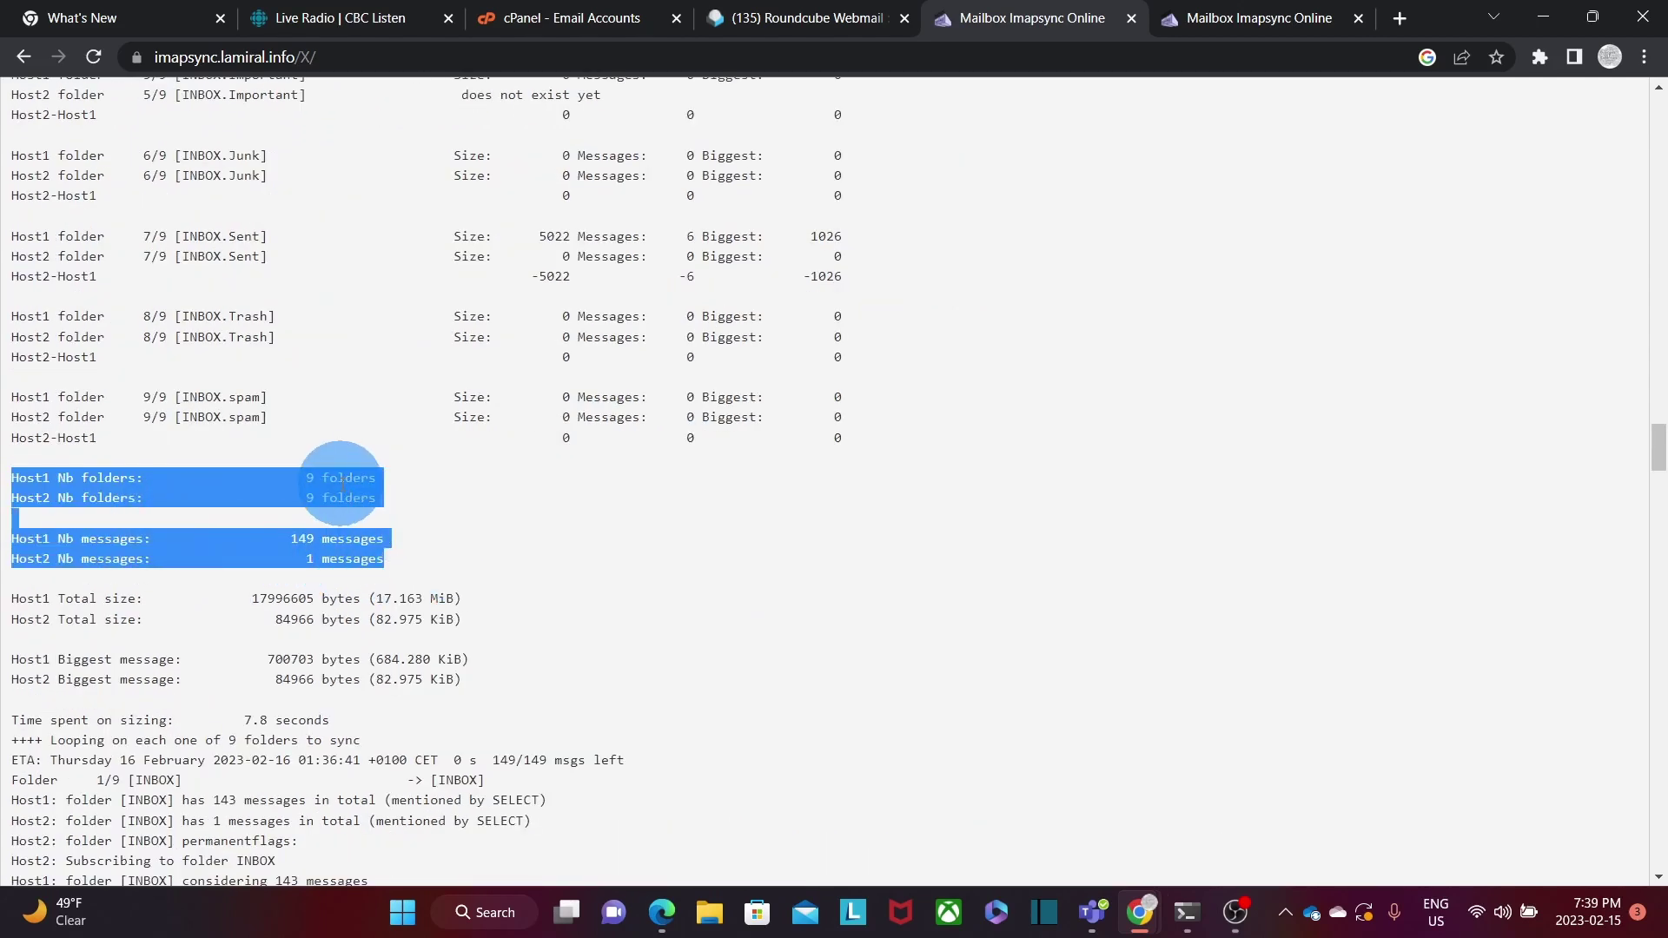
{"action": "scroll", "coordinate": [335, 539], "scroll_direction": "down", "scroll_amount": 5}
{"action": "left_click_drag", "start_coordinate": [531, 387], "coordinate": [3, 376]}
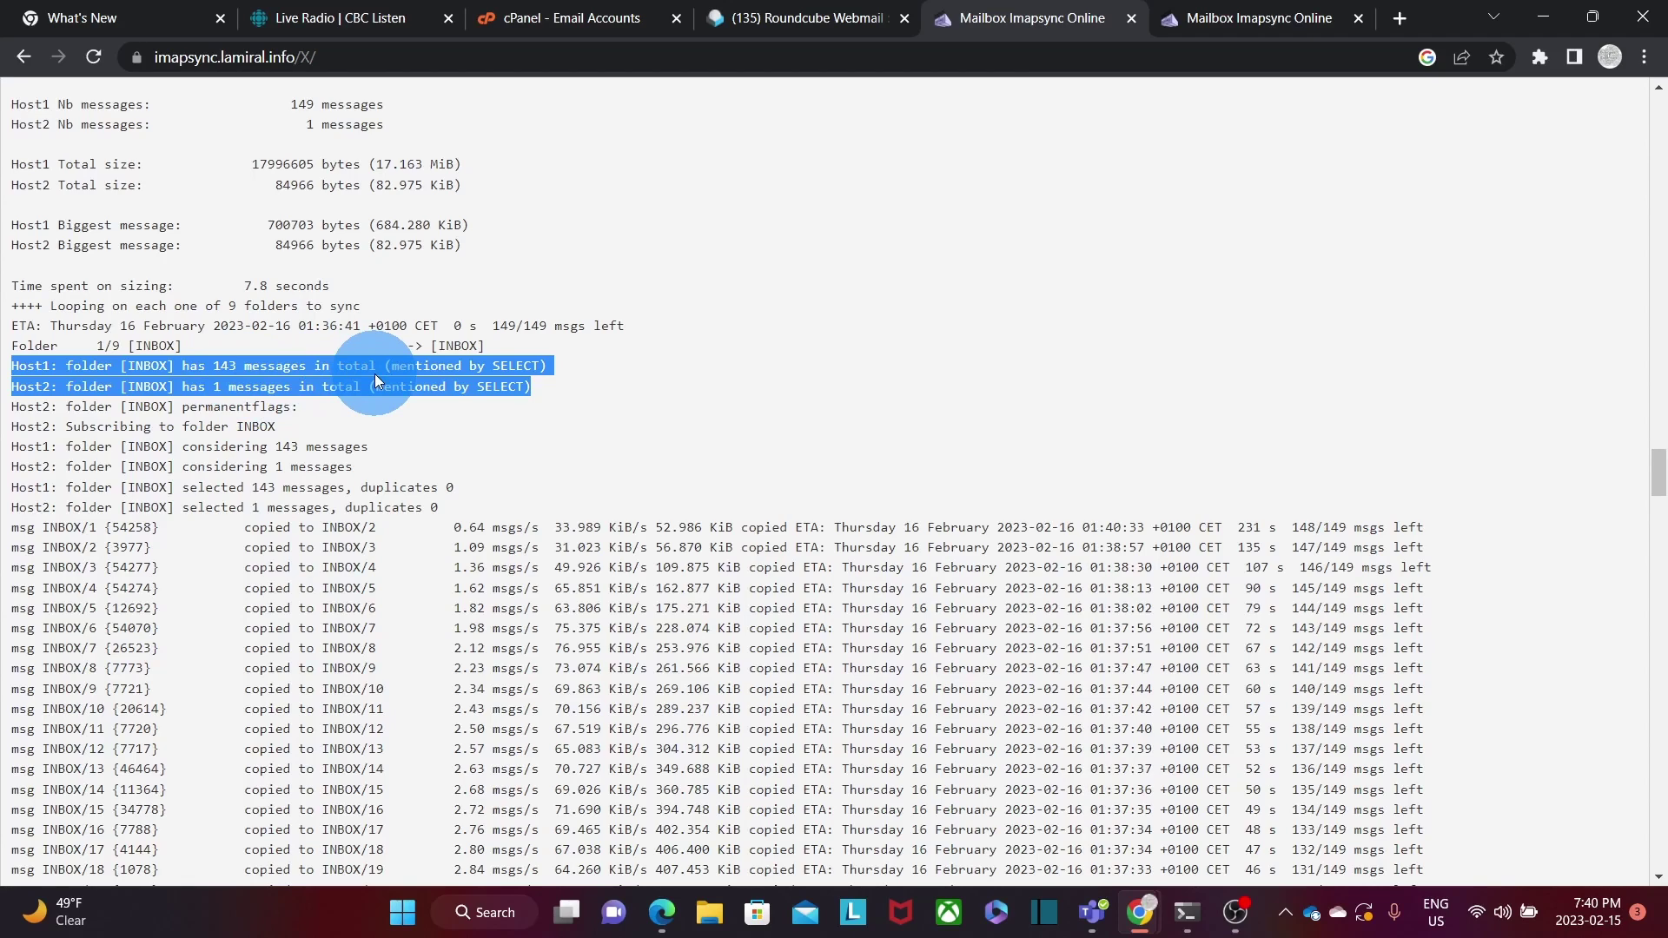
Step: Scroll to the log's end and select the 'Exiting with return value 0' line
{"action": "scroll", "coordinate": [202, 361], "scroll_direction": "down", "scroll_amount": 2}
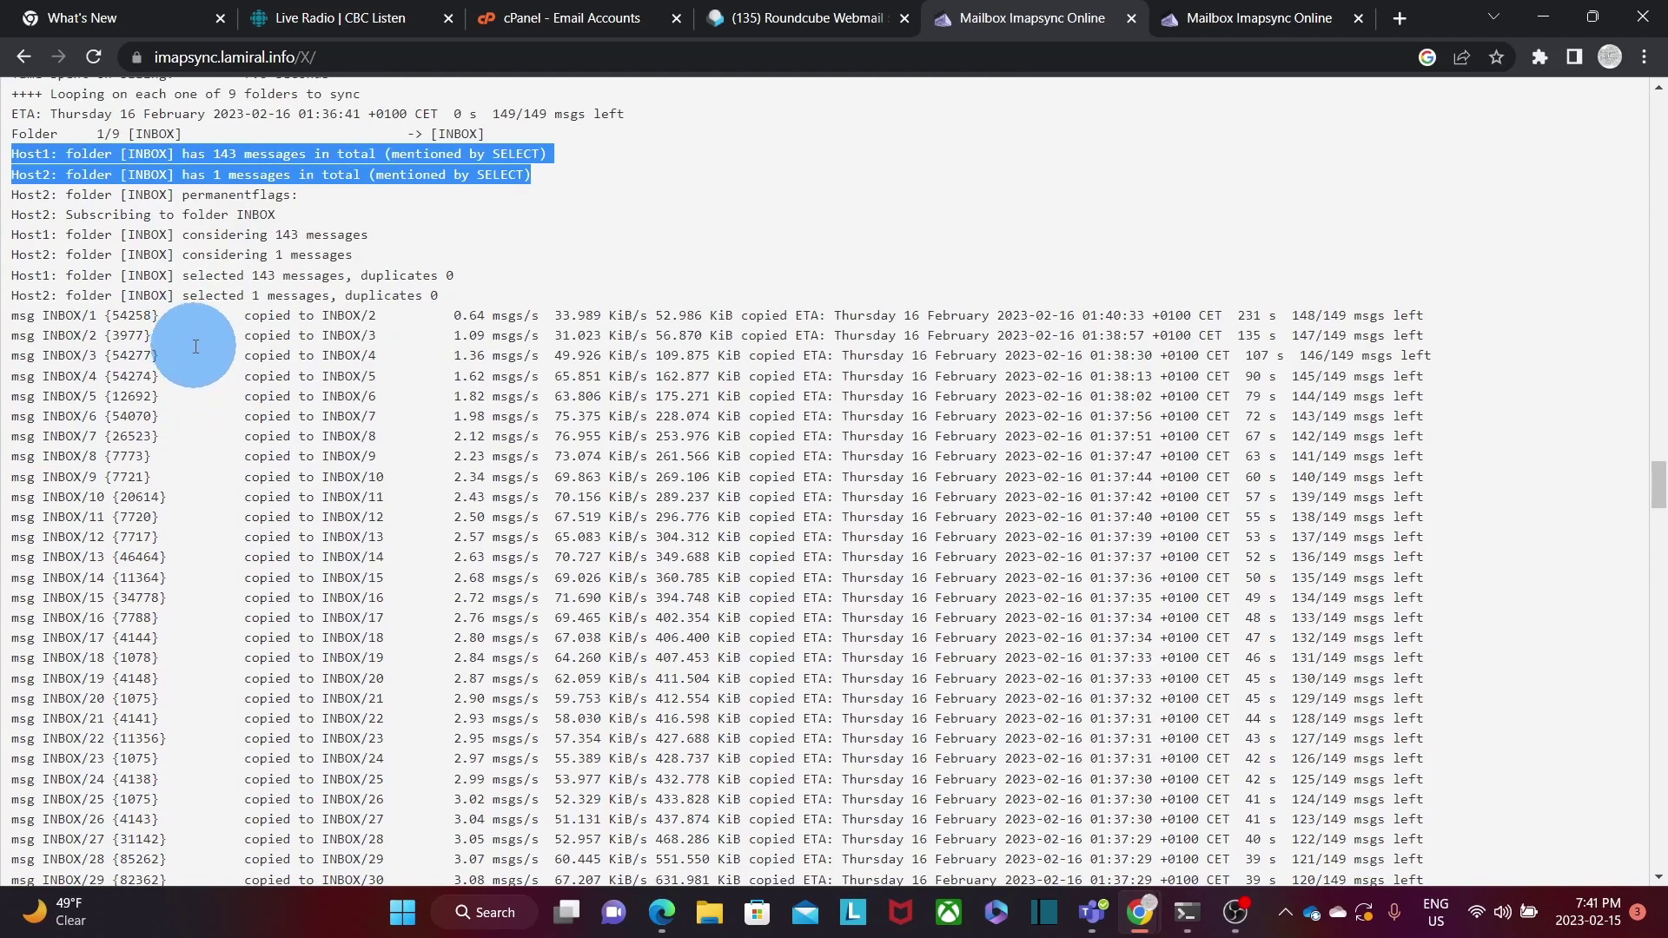
{"action": "scroll", "coordinate": [195, 347], "scroll_direction": "down", "scroll_amount": 7}
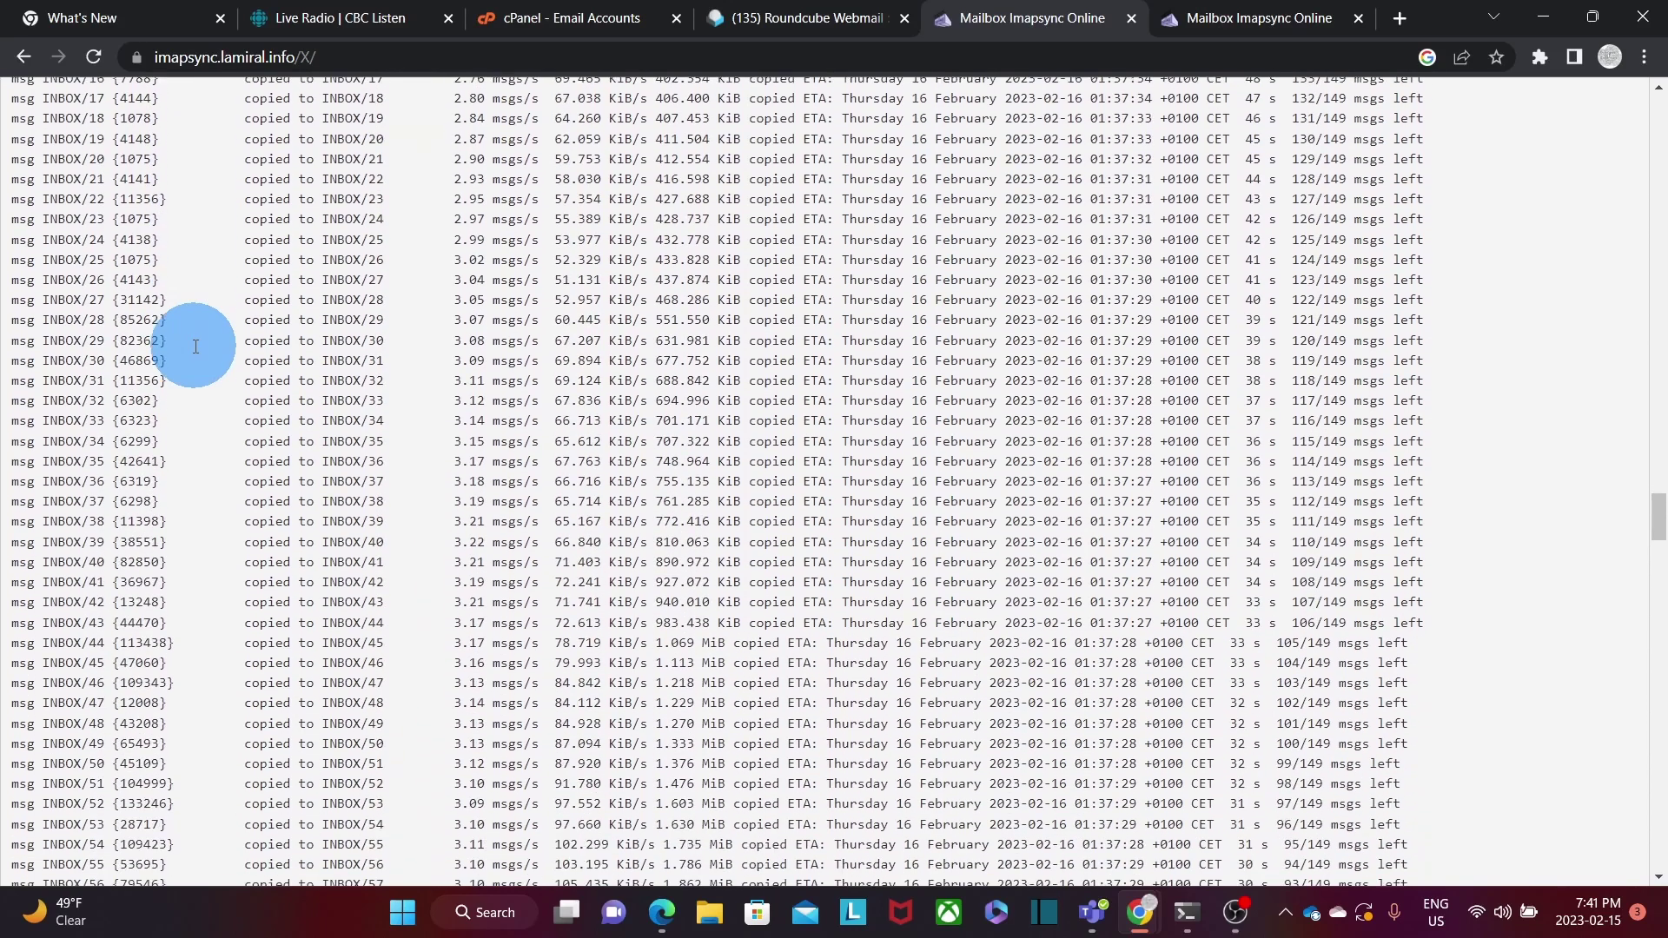
{"action": "scroll", "coordinate": [347, 435], "scroll_direction": "down", "scroll_amount": 20}
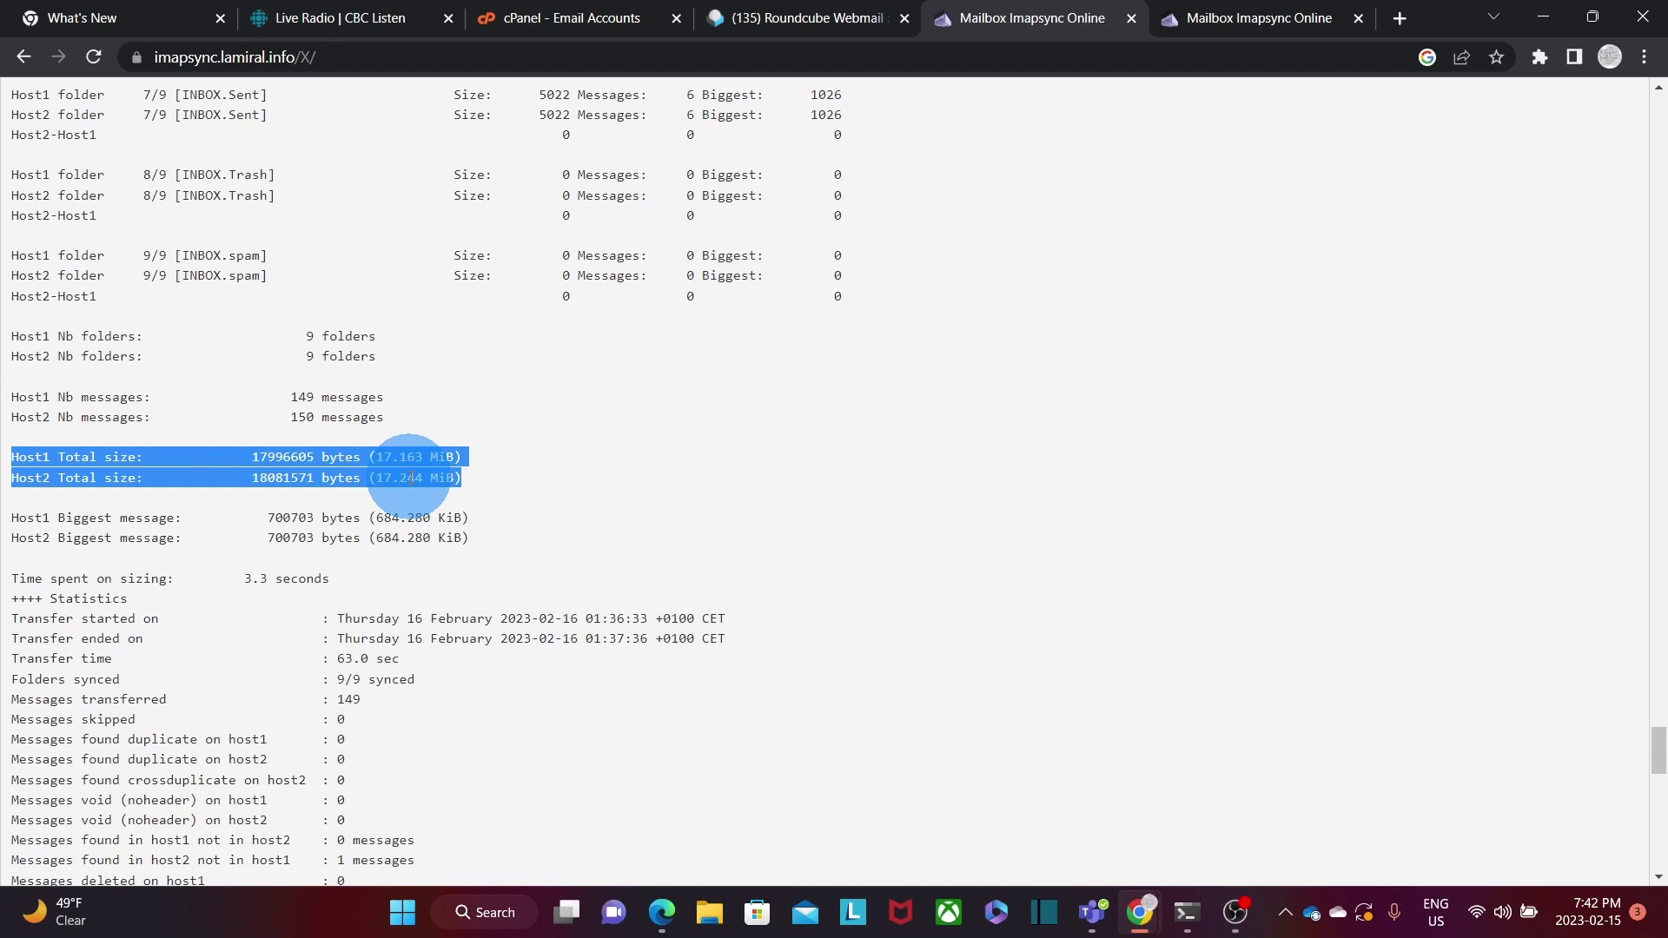
{"action": "scroll", "coordinate": [408, 477], "scroll_direction": "down", "scroll_amount": 8}
{"action": "triple_click", "coordinate": [217, 651]}
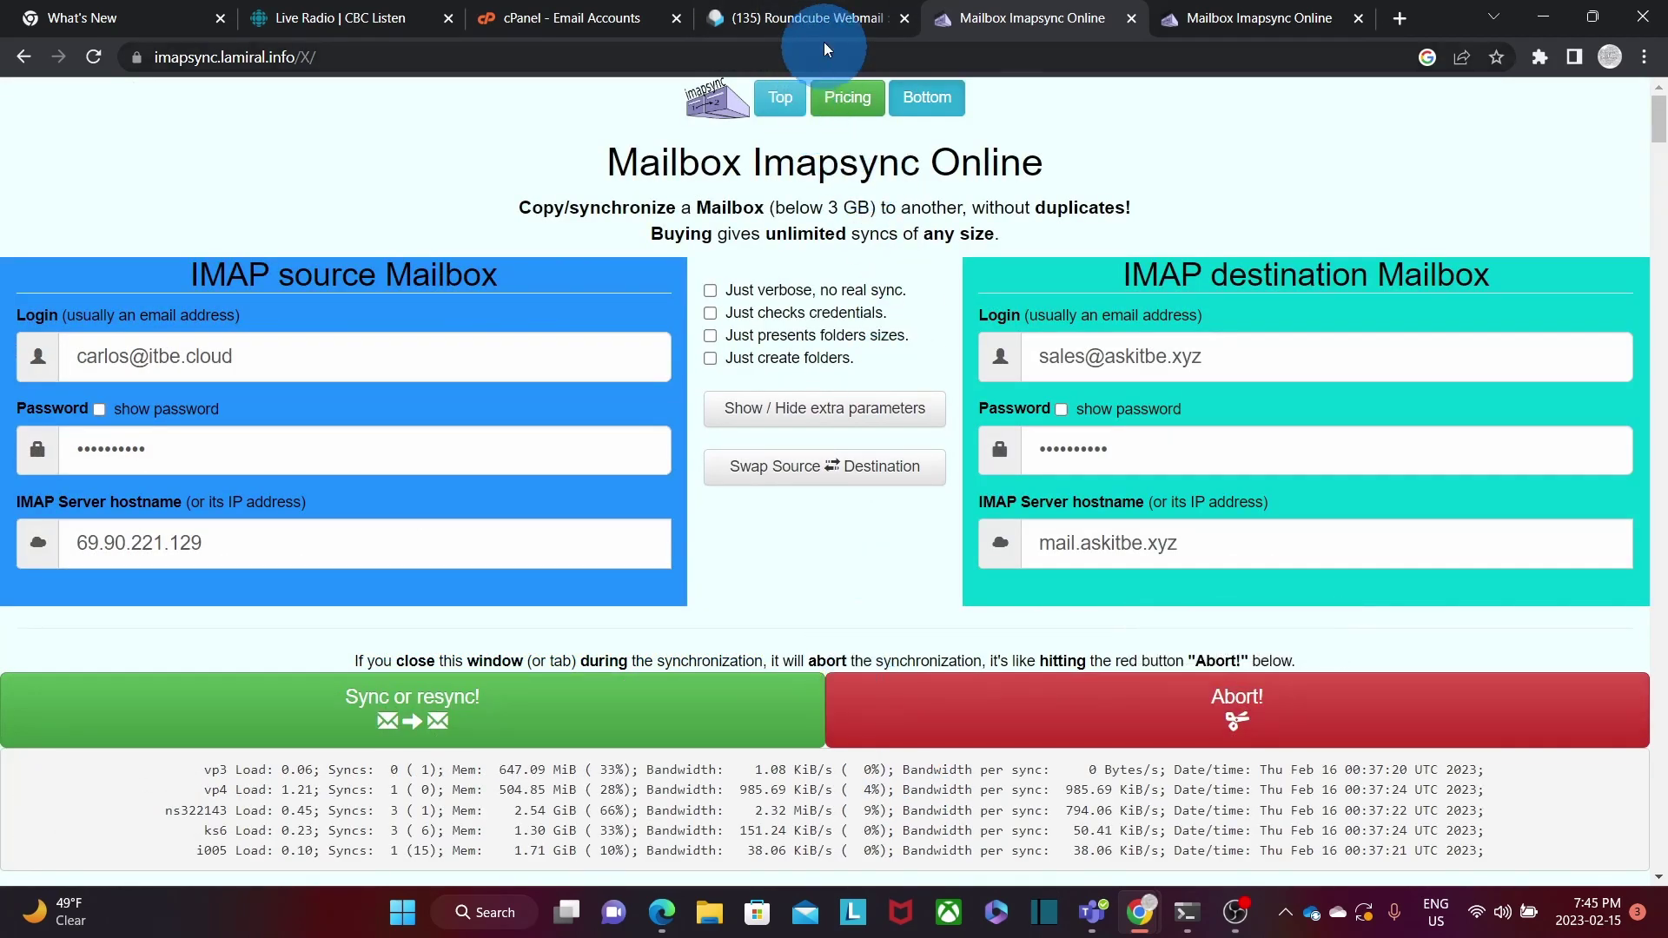
Step: Bring up the destination Roundcube inbox, now showing 144 messages with 136 unread
{"action": "left_click", "coordinate": [813, 19]}
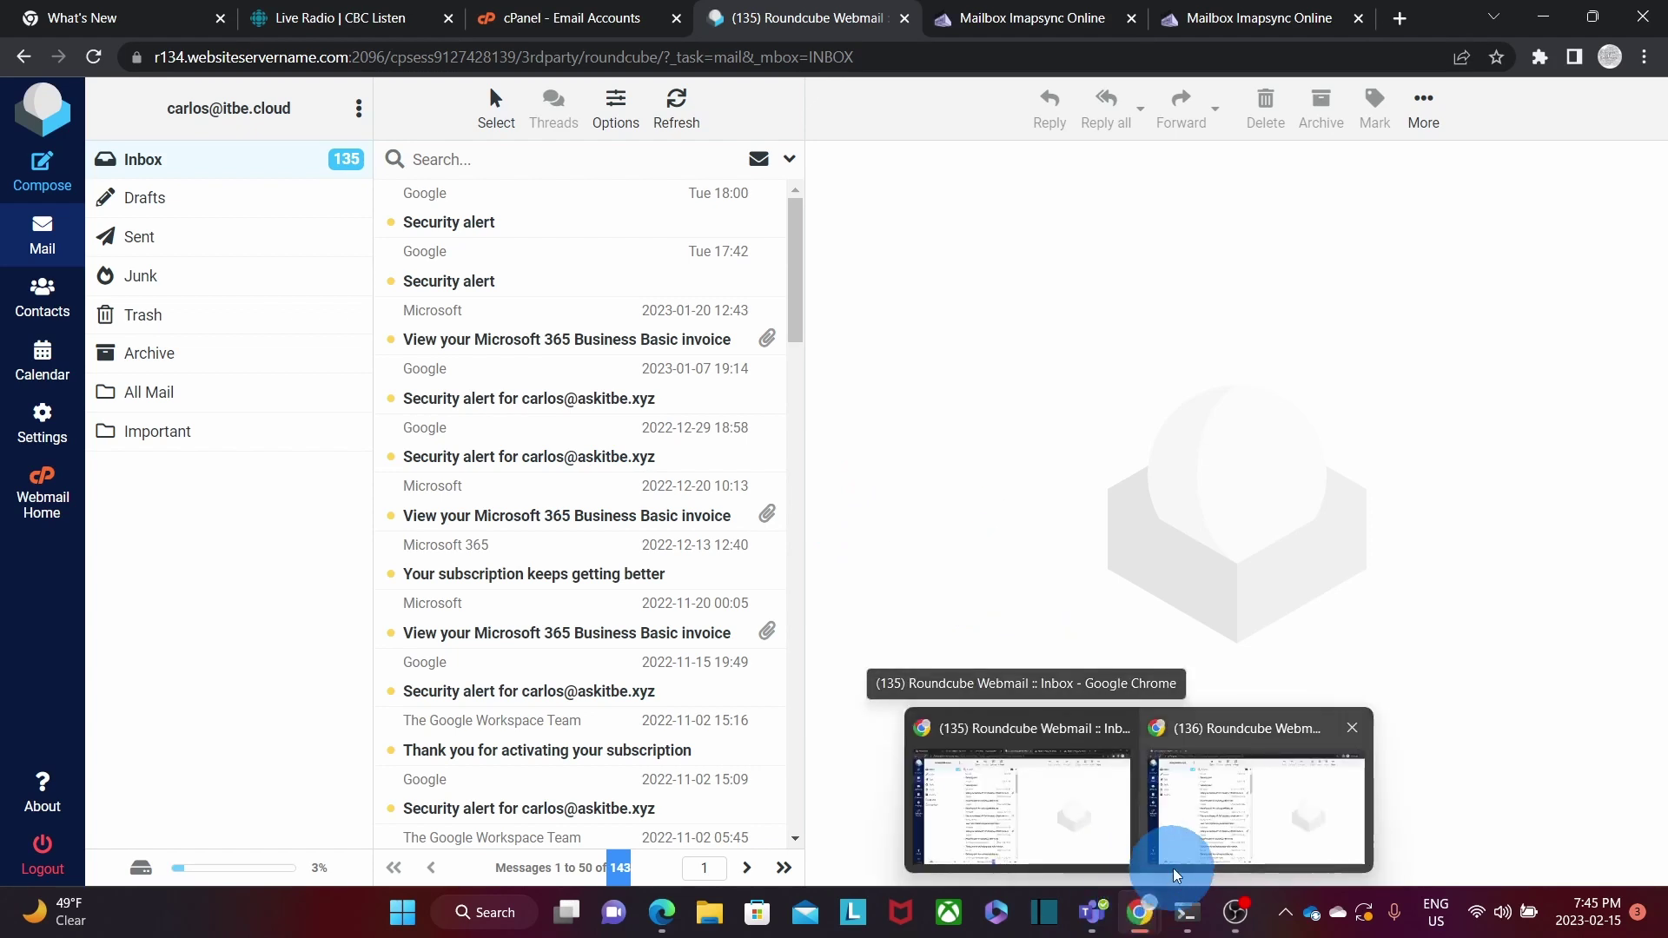
{"action": "left_click", "coordinate": [1202, 838]}
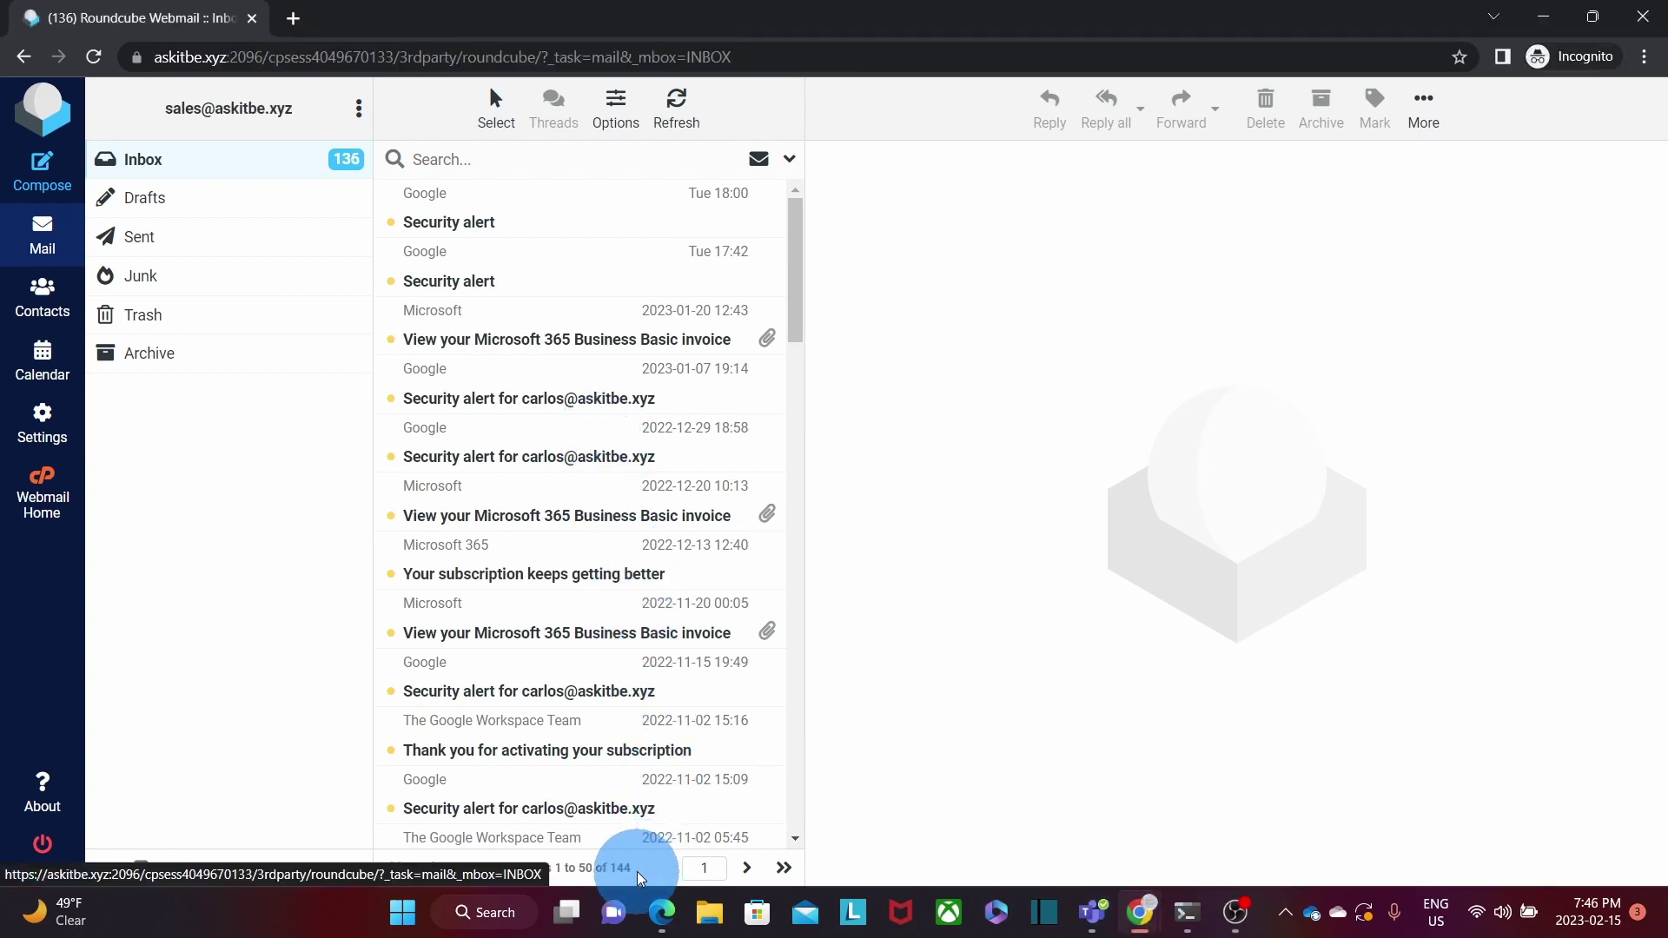